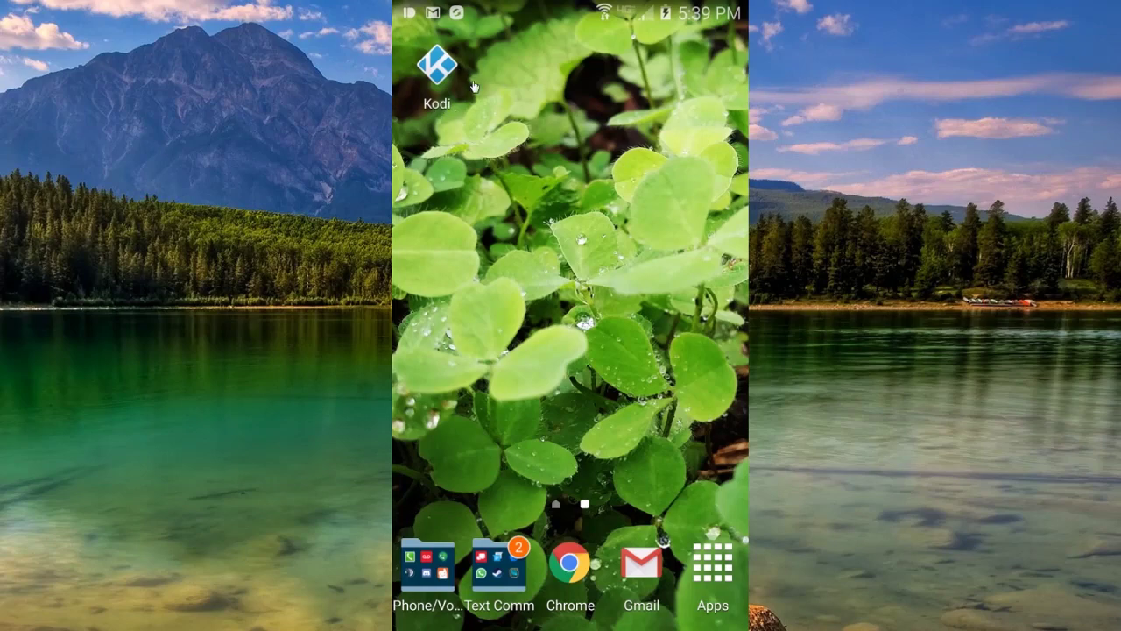
# Swipe to the main home page and open the Tools folder containing Play Store.
pyautogui.moveTo(473, 86); pyautogui.dragTo(666, 97)
pyautogui.click(435, 404)
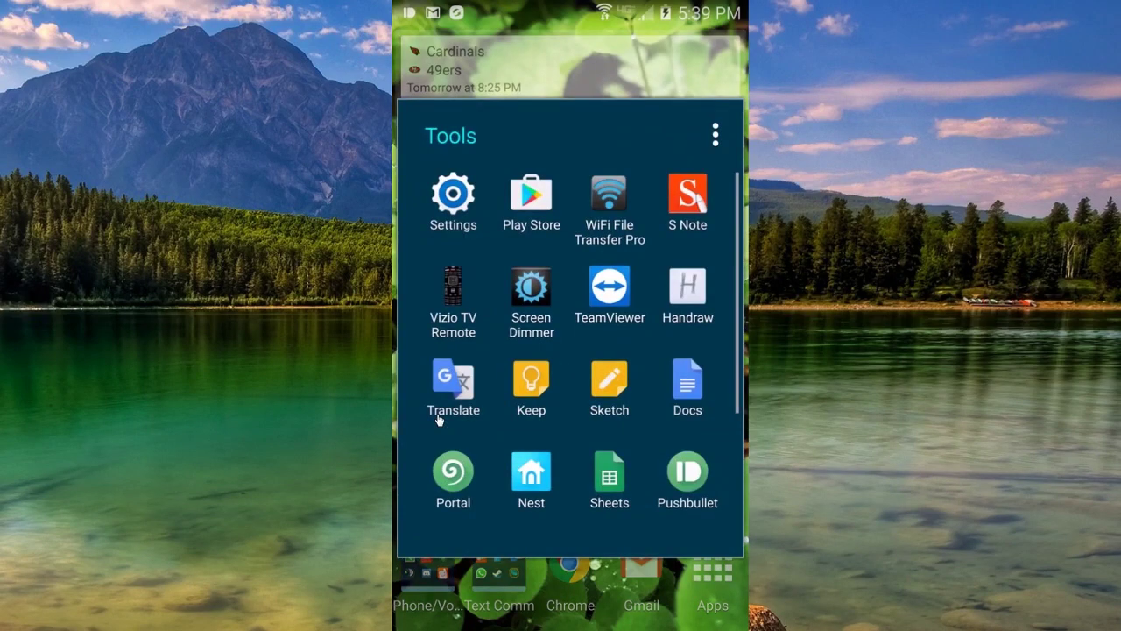
# Search 'ES File' and install ES File Explorer File Manager, accepting its permissions.
pyautogui.click(545, 198)
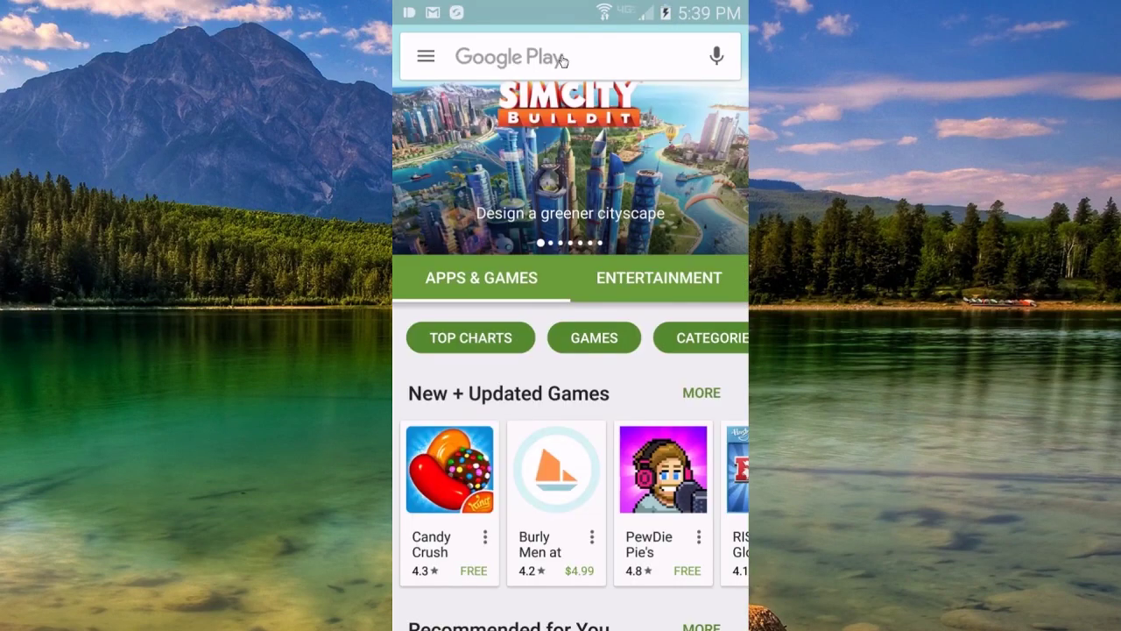
pyautogui.click(563, 58)
pyautogui.write('ES File')
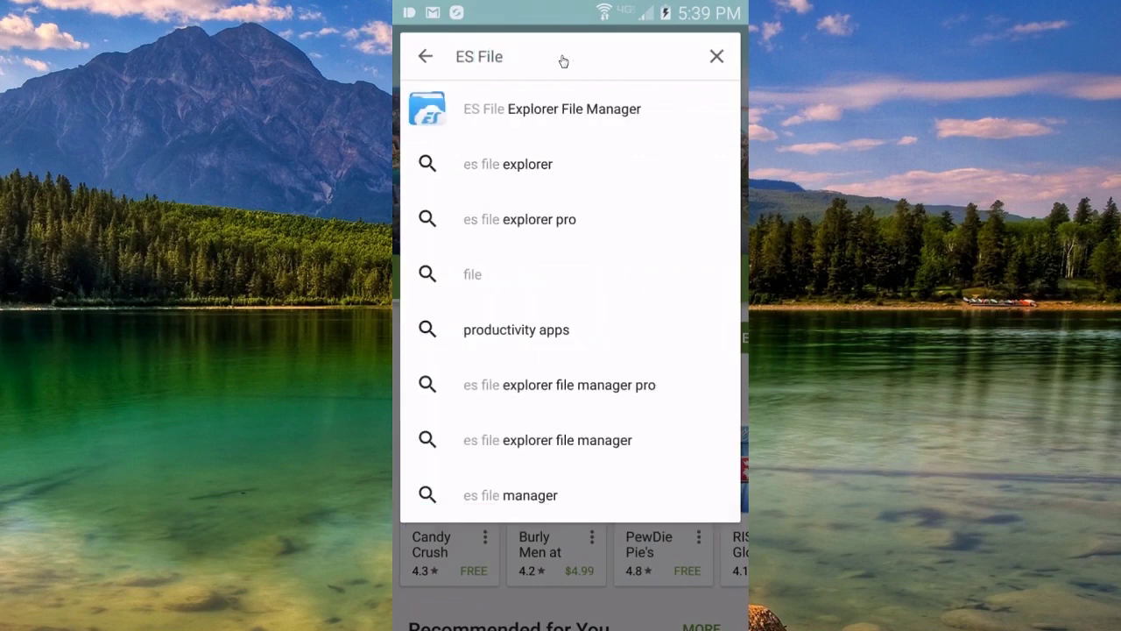
pyautogui.click(613, 121)
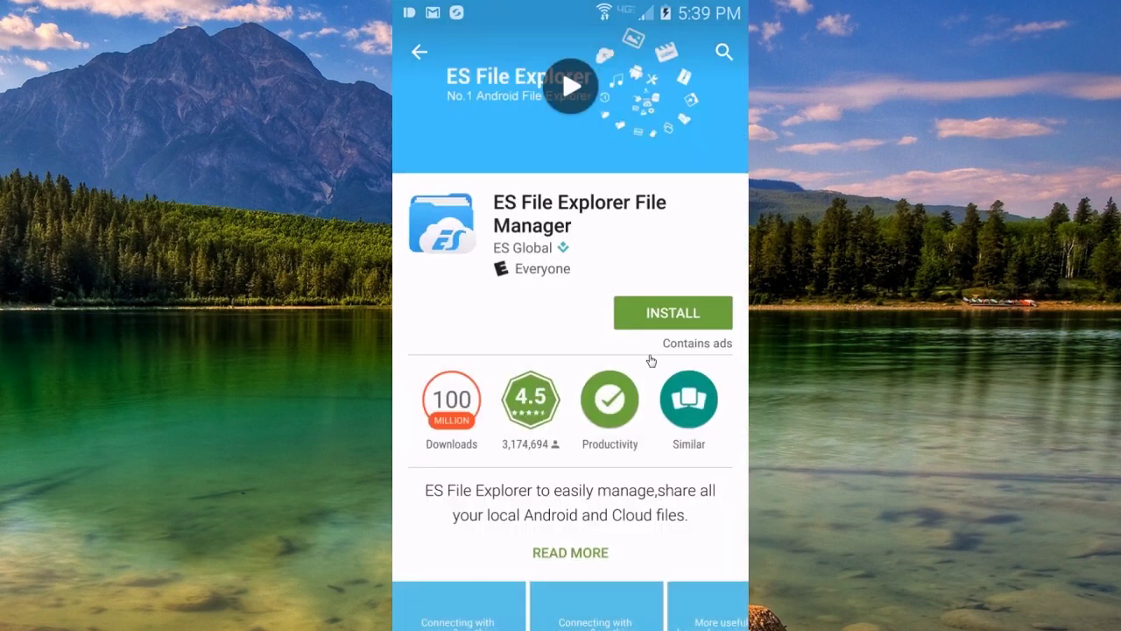
pyautogui.click(684, 320)
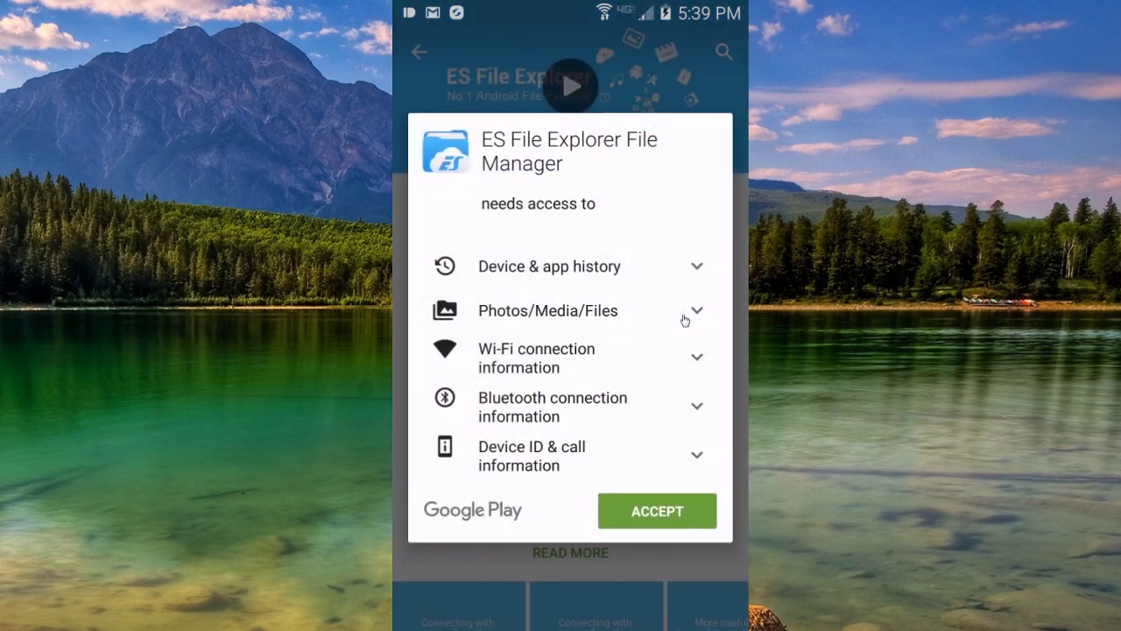
pyautogui.click(658, 511)
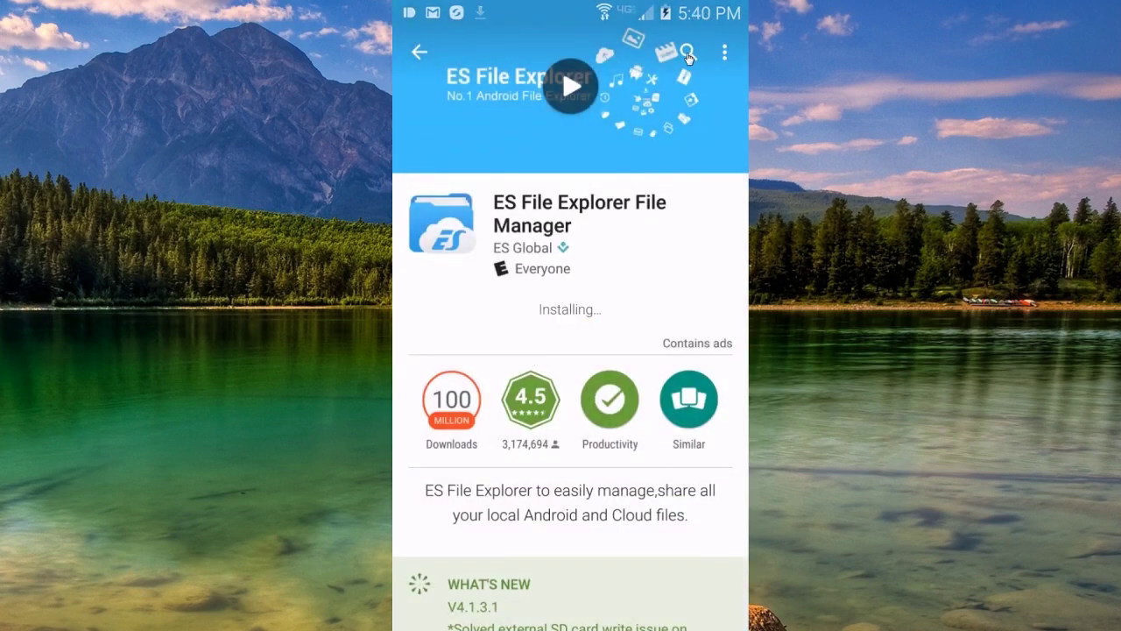
pyautogui.click(688, 57)
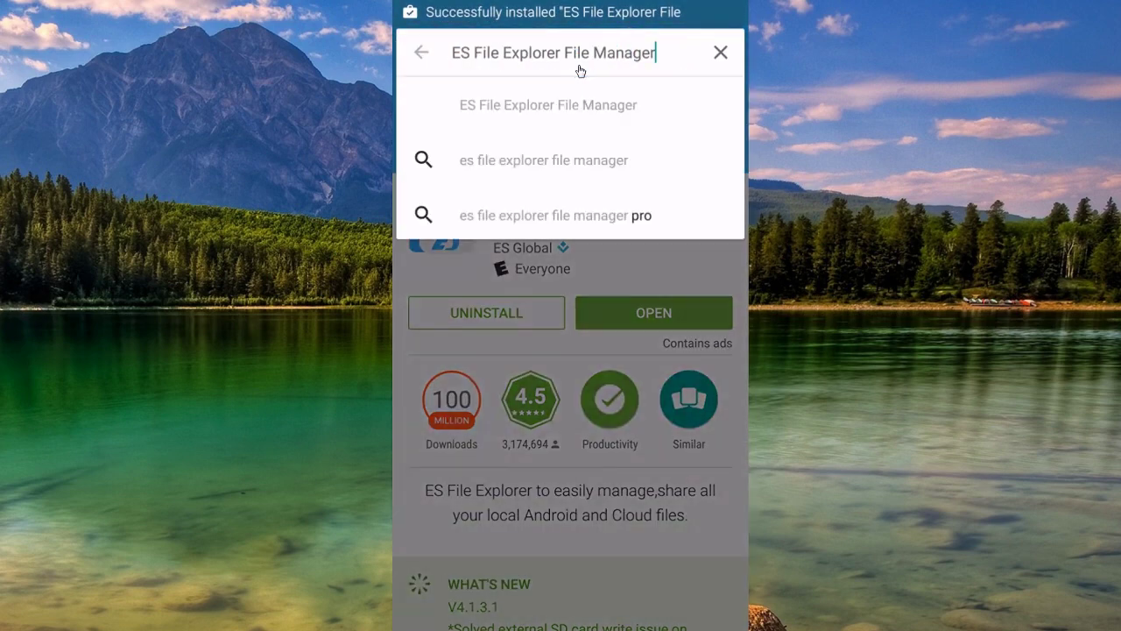
# Search 'LocalCast', install LocalCast for Chromecast/DLNA with its permissions, then go home.
pyautogui.click(722, 52)
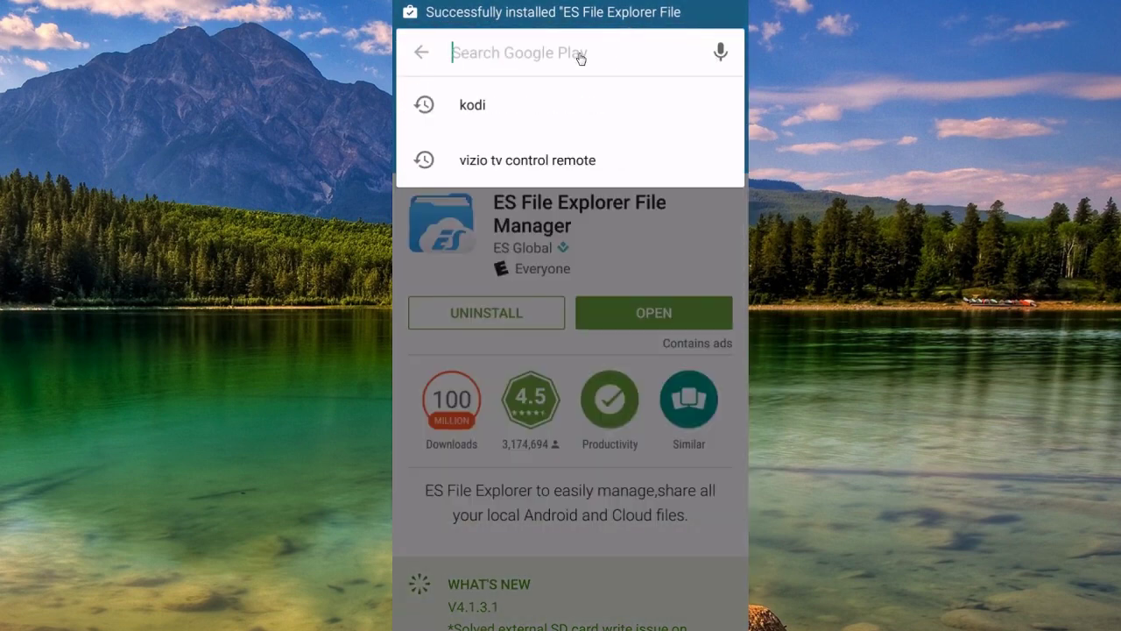
pyautogui.write('Local')
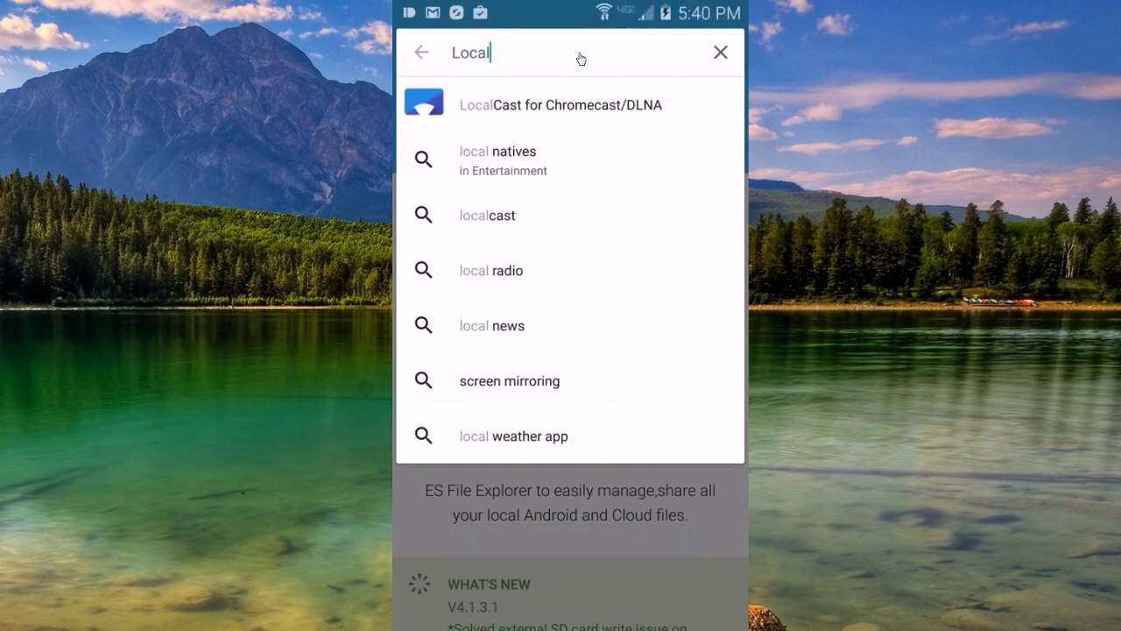
pyautogui.write('Cast')
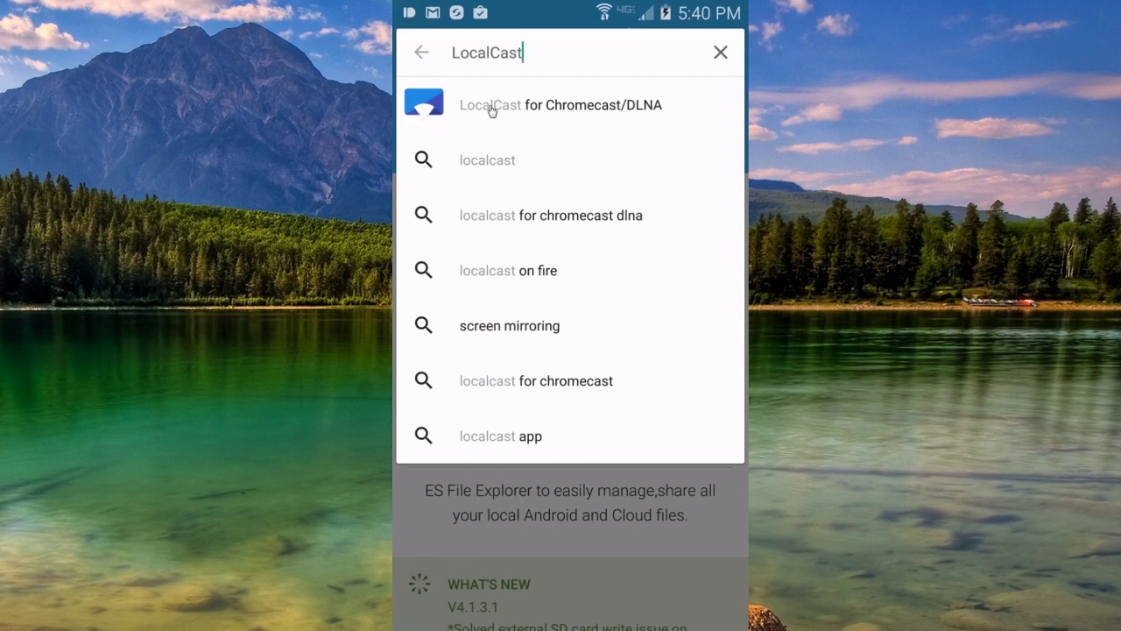
pyautogui.click(606, 111)
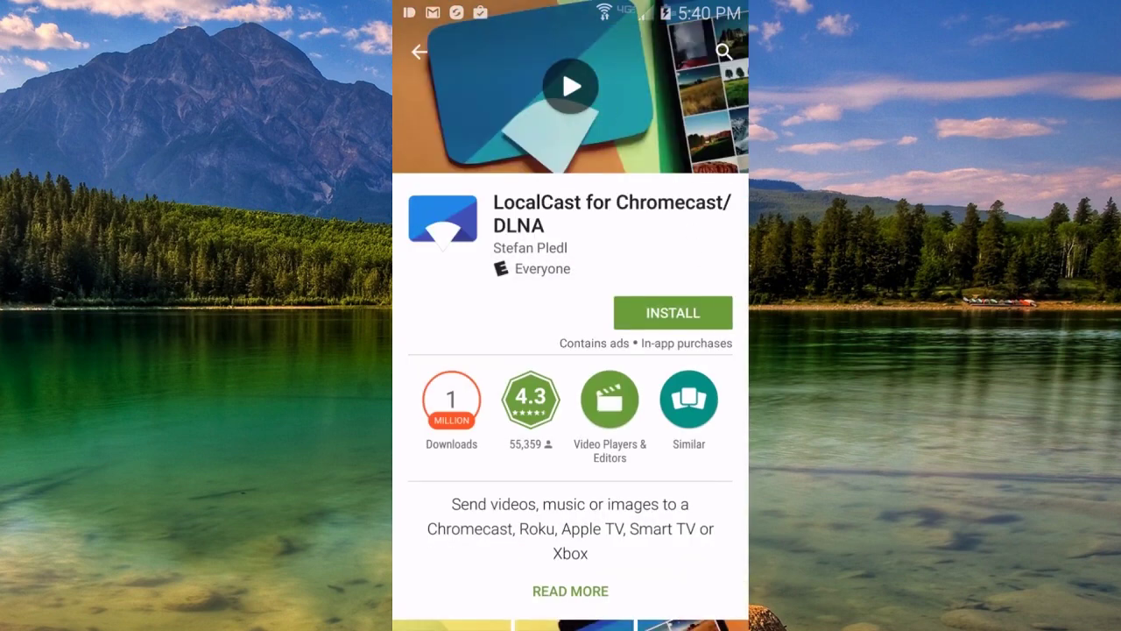
pyautogui.click(673, 314)
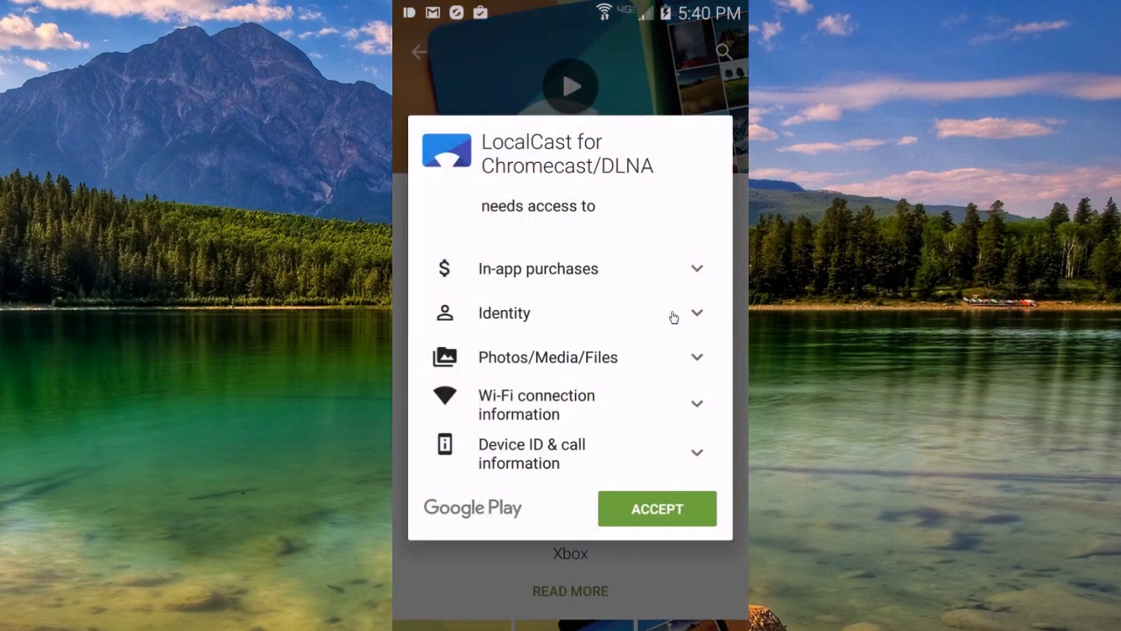
pyautogui.click(656, 508)
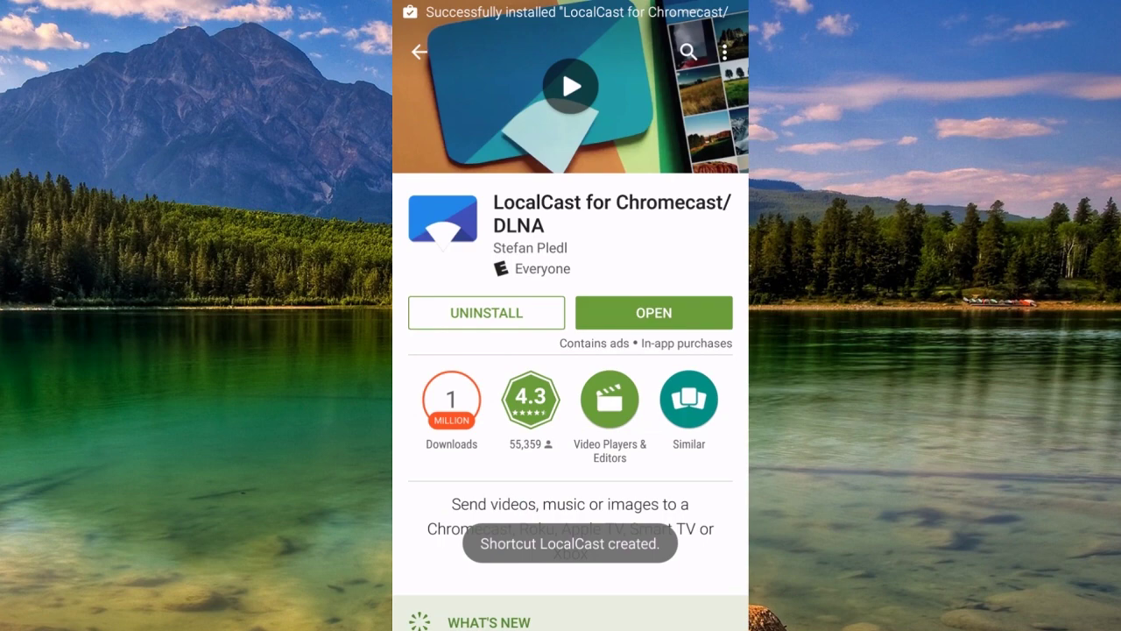
pyautogui.press('Home')
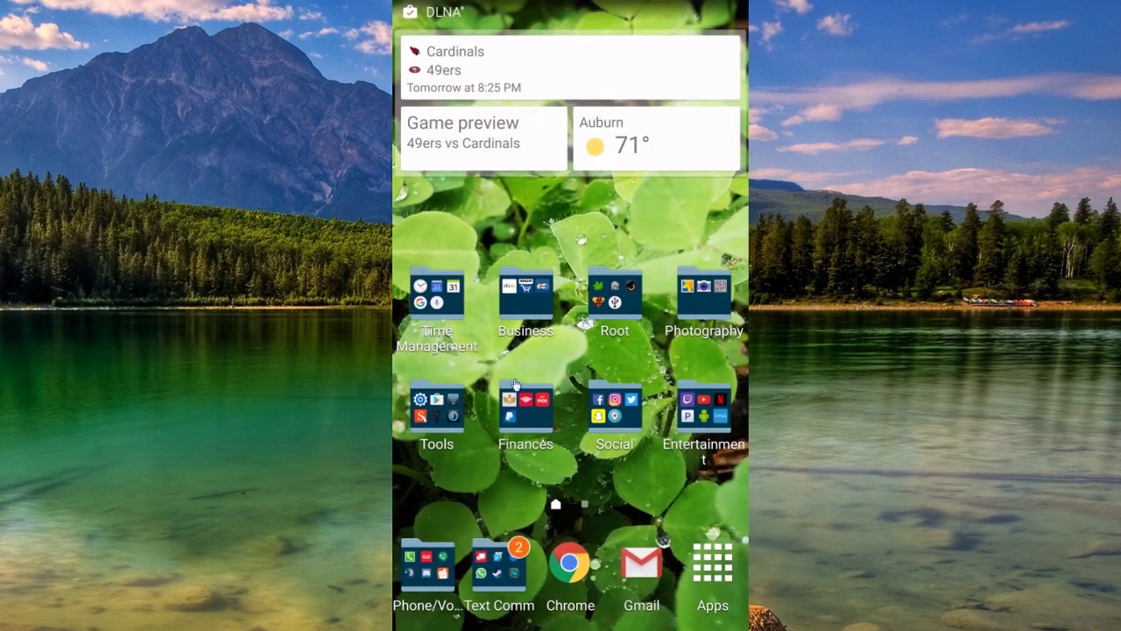
# Open the saved box.com link in Chrome and download playercorefactory.xml.
pyautogui.click(568, 565)
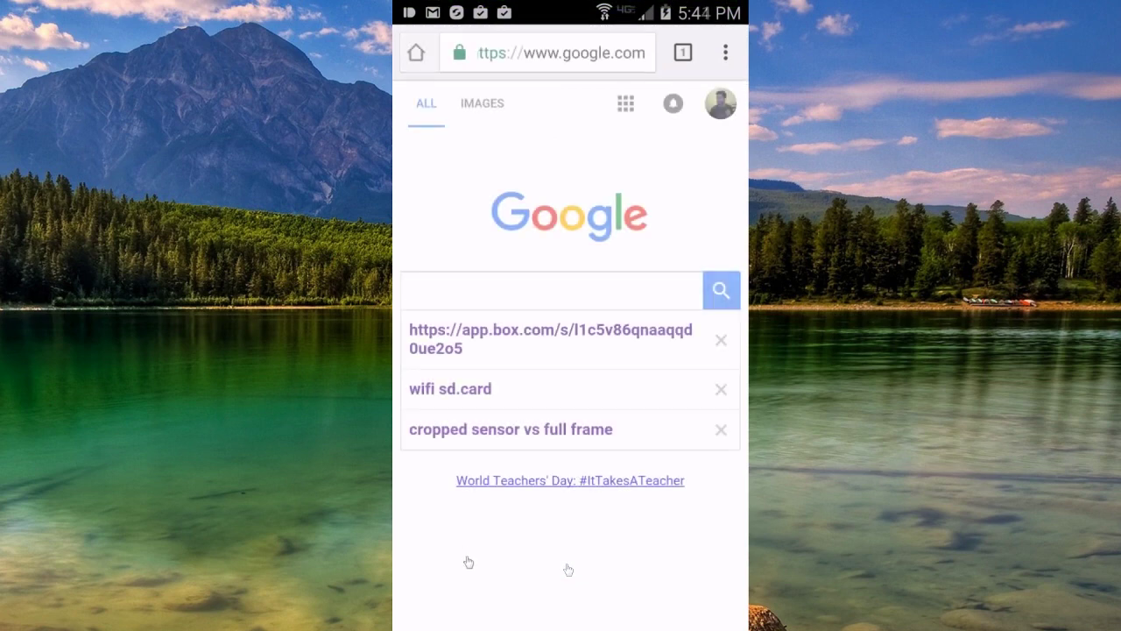
pyautogui.click(526, 337)
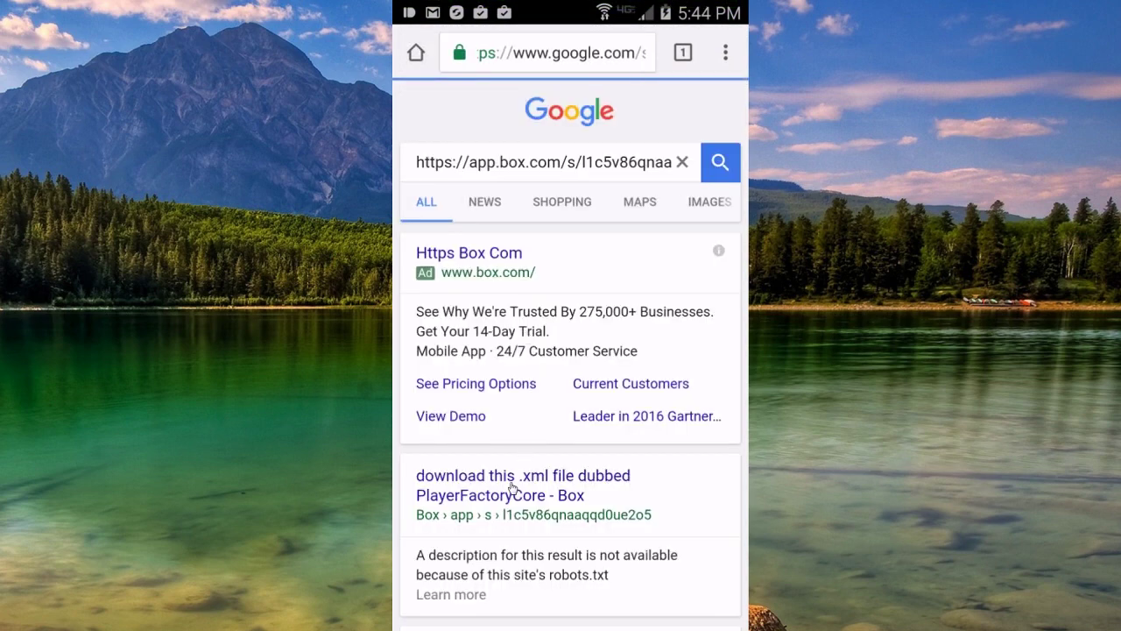
pyautogui.click(512, 488)
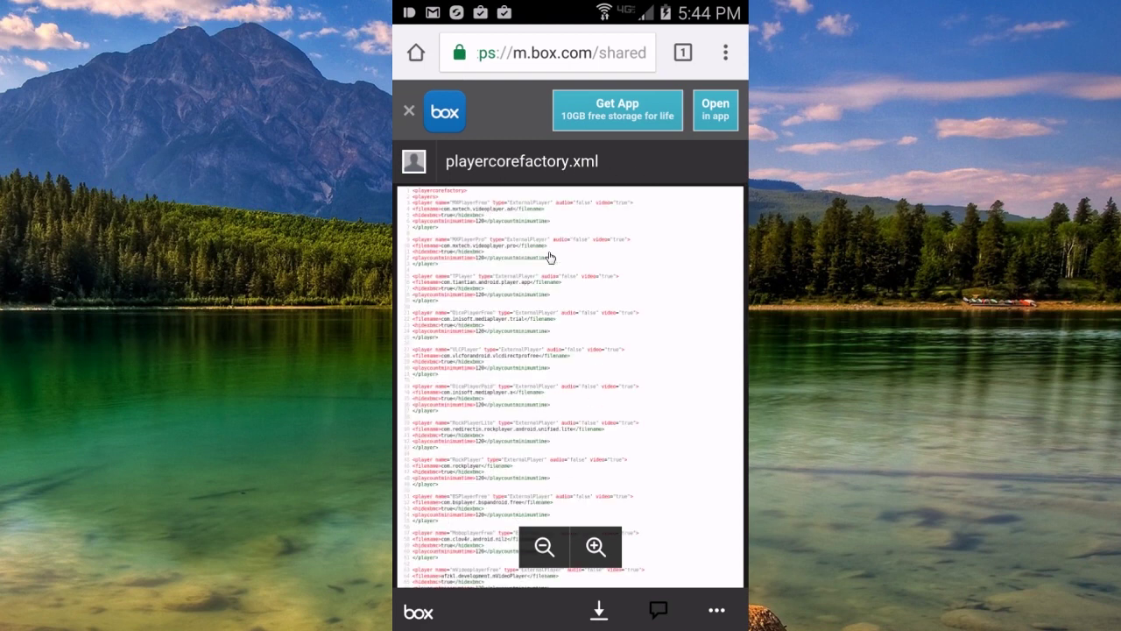
pyautogui.click(600, 613)
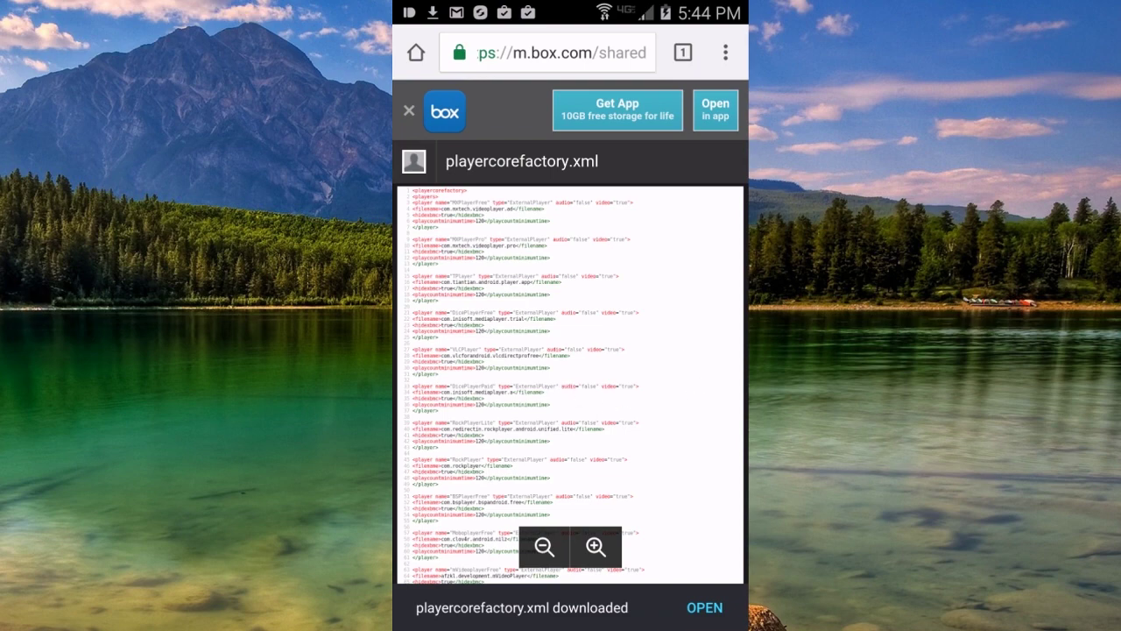
# Launch ES File Explorer and turn on showing hidden files.
pyautogui.press('Home')
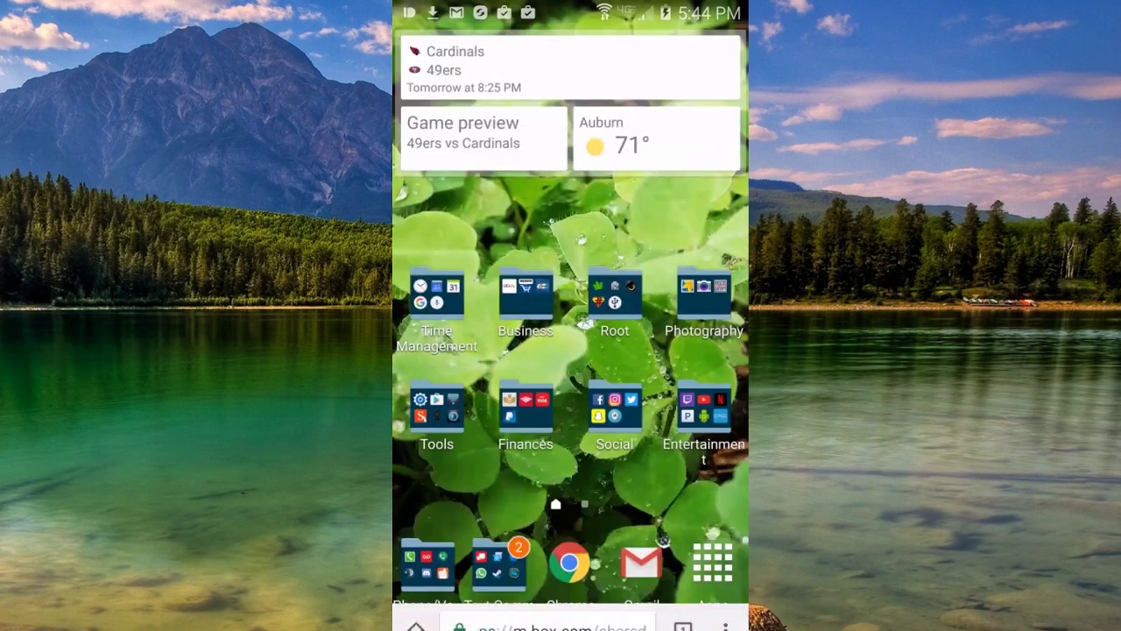
pyautogui.moveTo(692, 167); pyautogui.dragTo(430, 166)
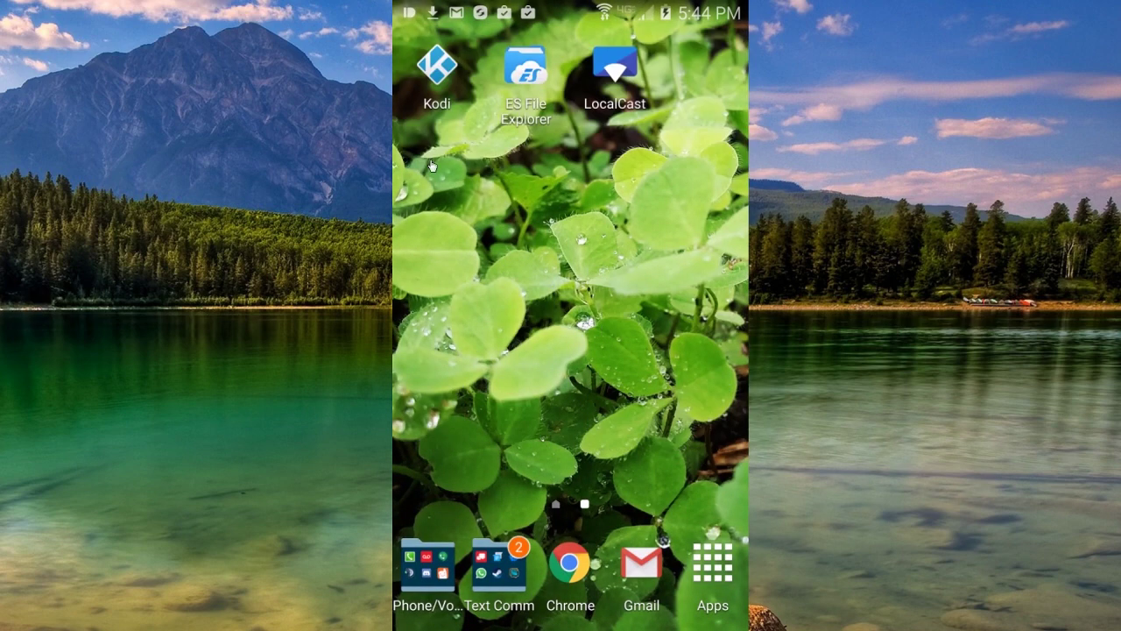
pyautogui.click(529, 74)
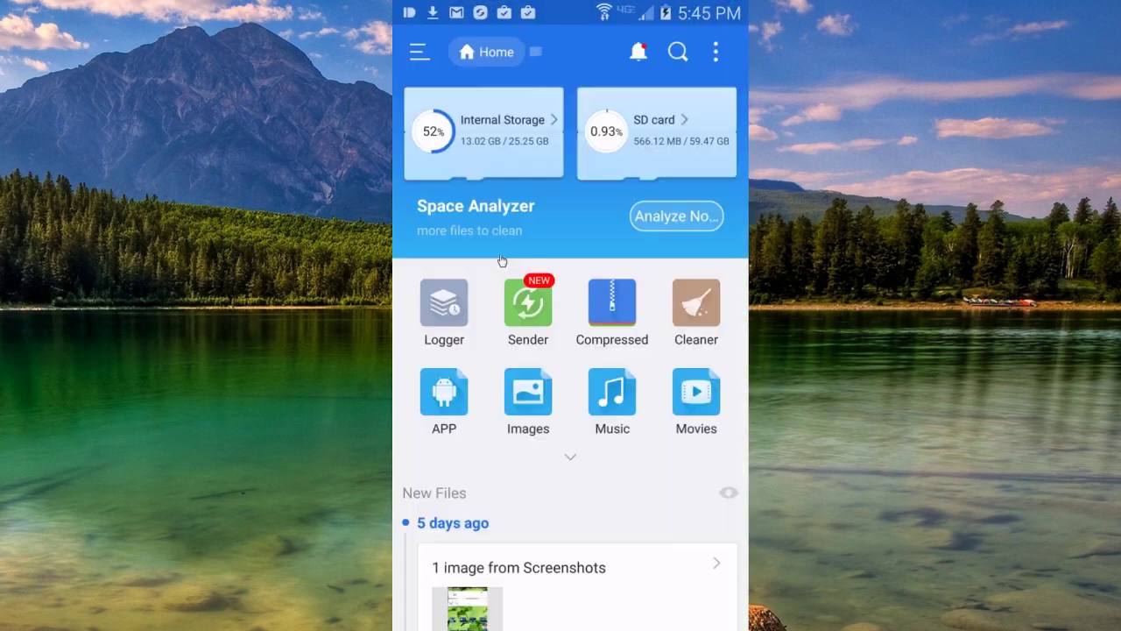
pyautogui.click(420, 54)
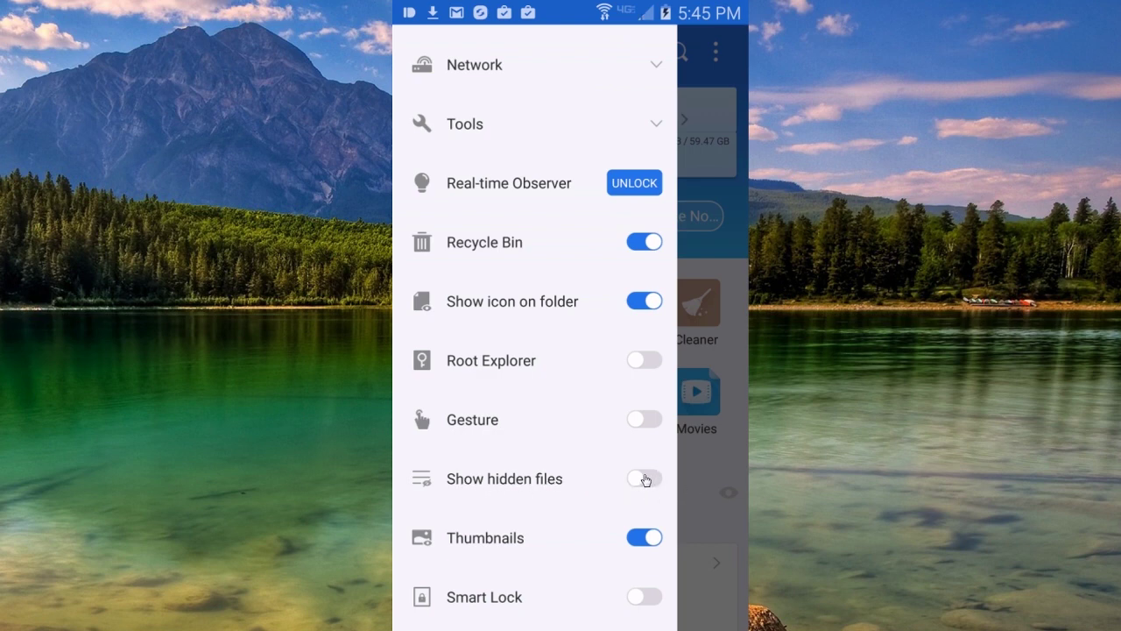
pyautogui.click(646, 480)
pyautogui.click(704, 468)
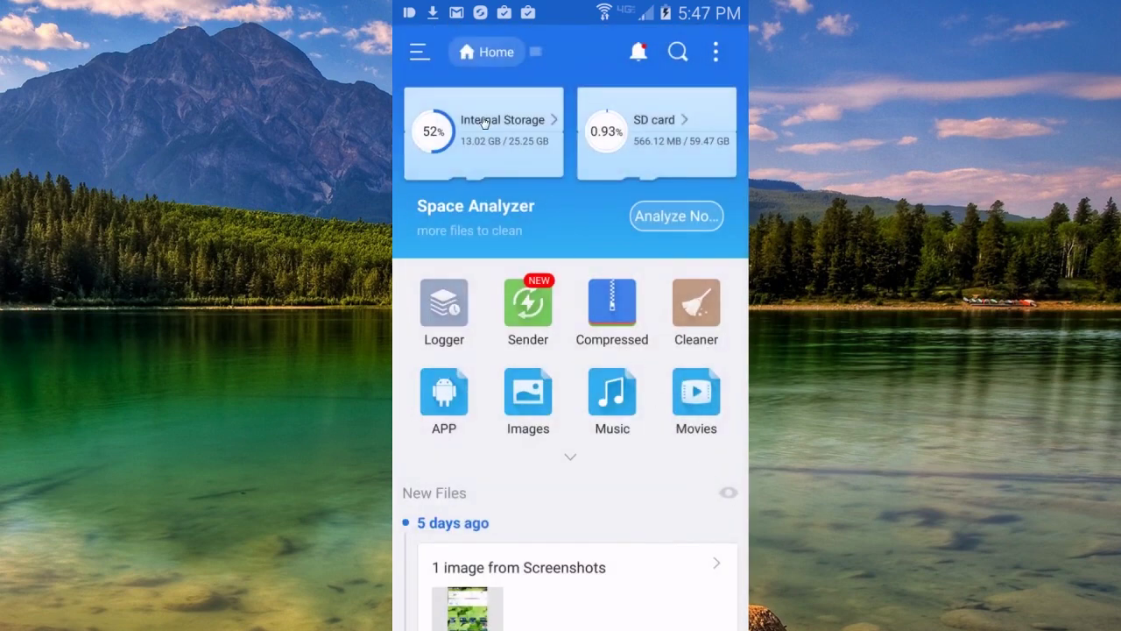
# Copy playercorefactory.xml from the sdcard Download folder.
pyautogui.click(484, 122)
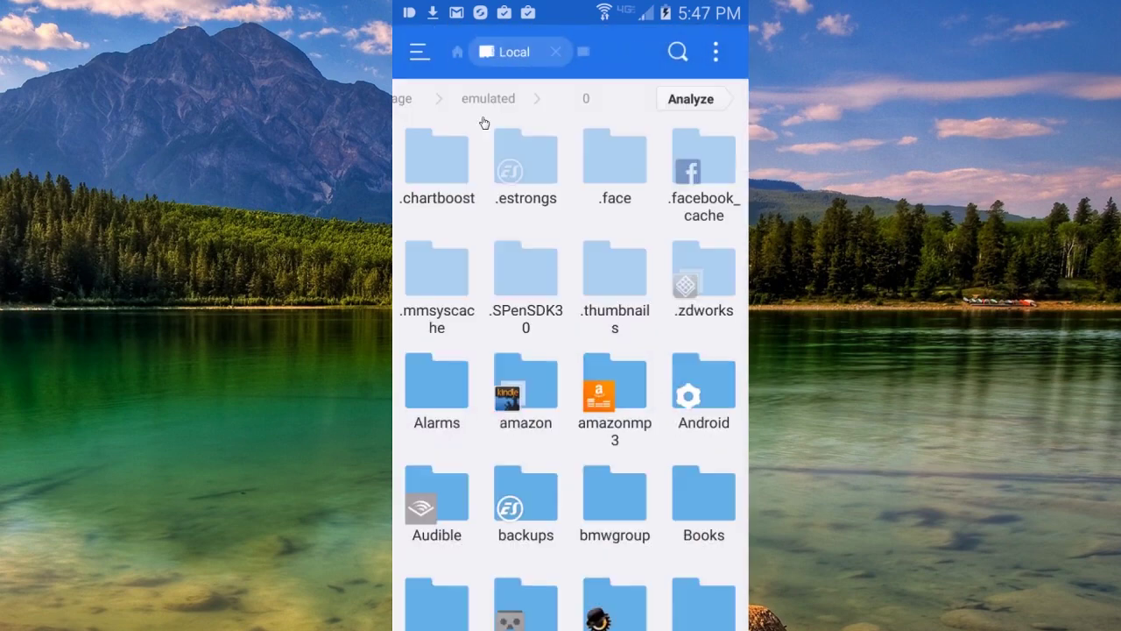
pyautogui.moveTo(662, 524); pyautogui.dragTo(669, 195)
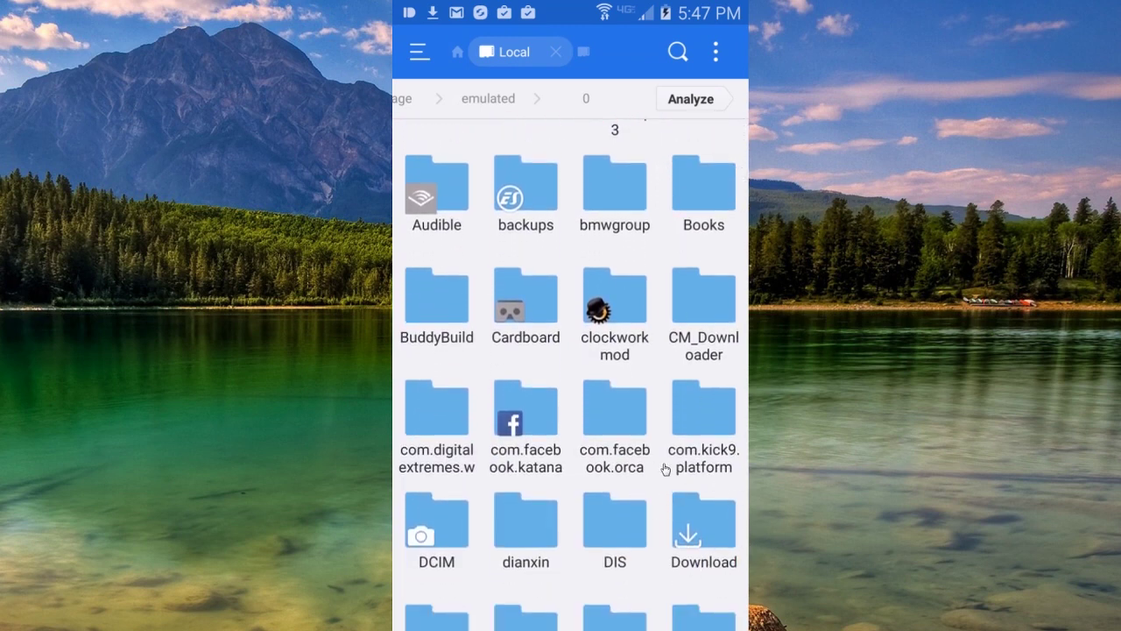
pyautogui.click(713, 543)
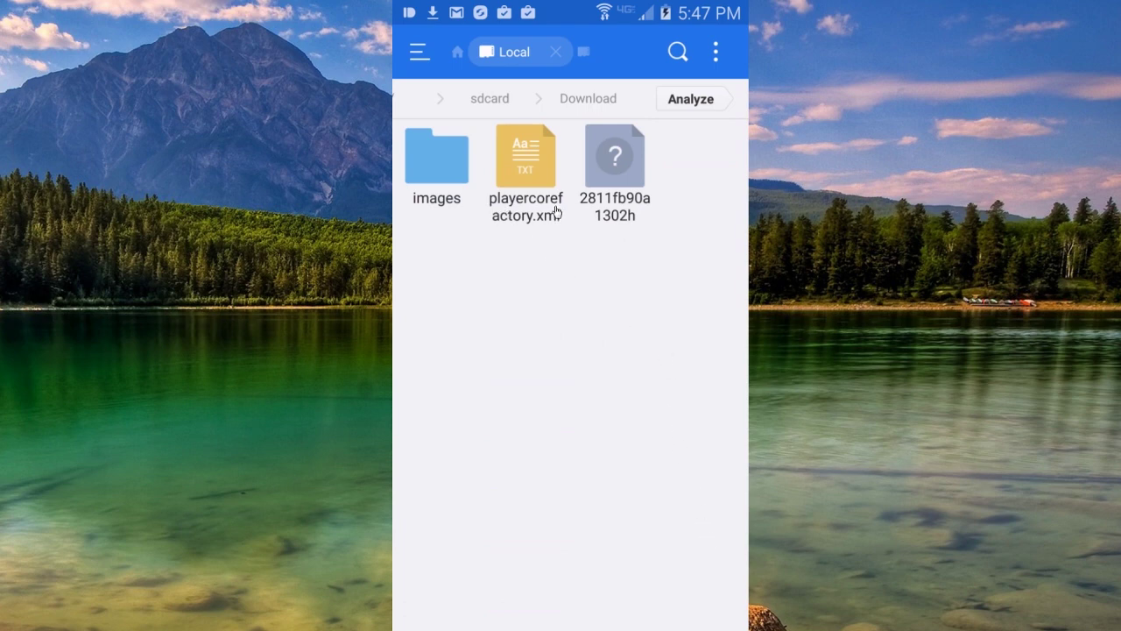
pyautogui.click(526, 166)
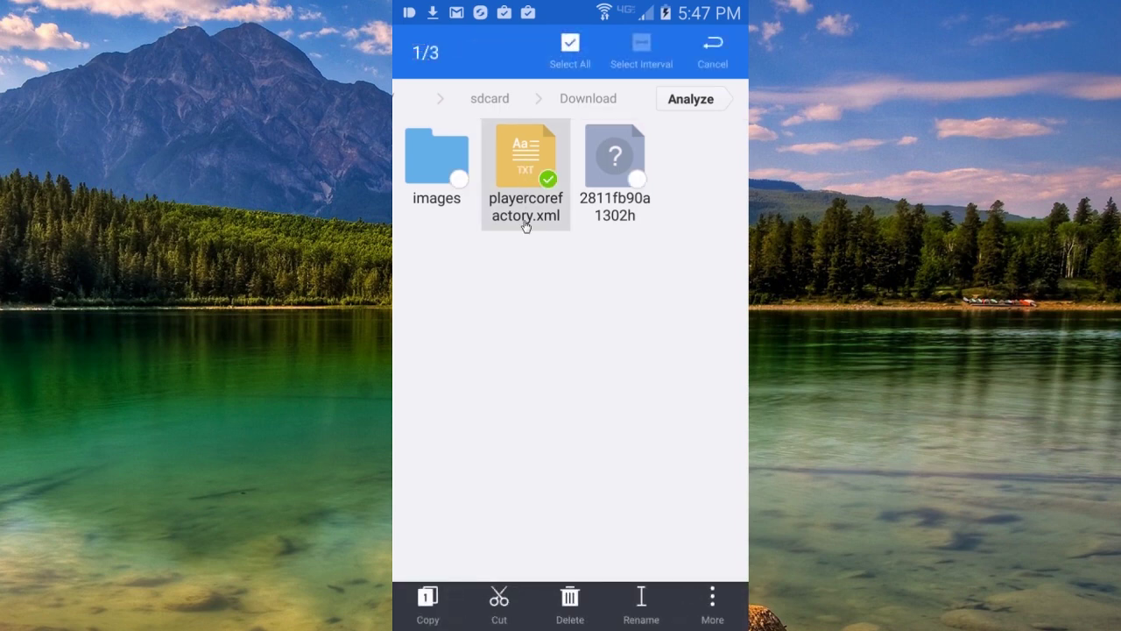
pyautogui.click(427, 604)
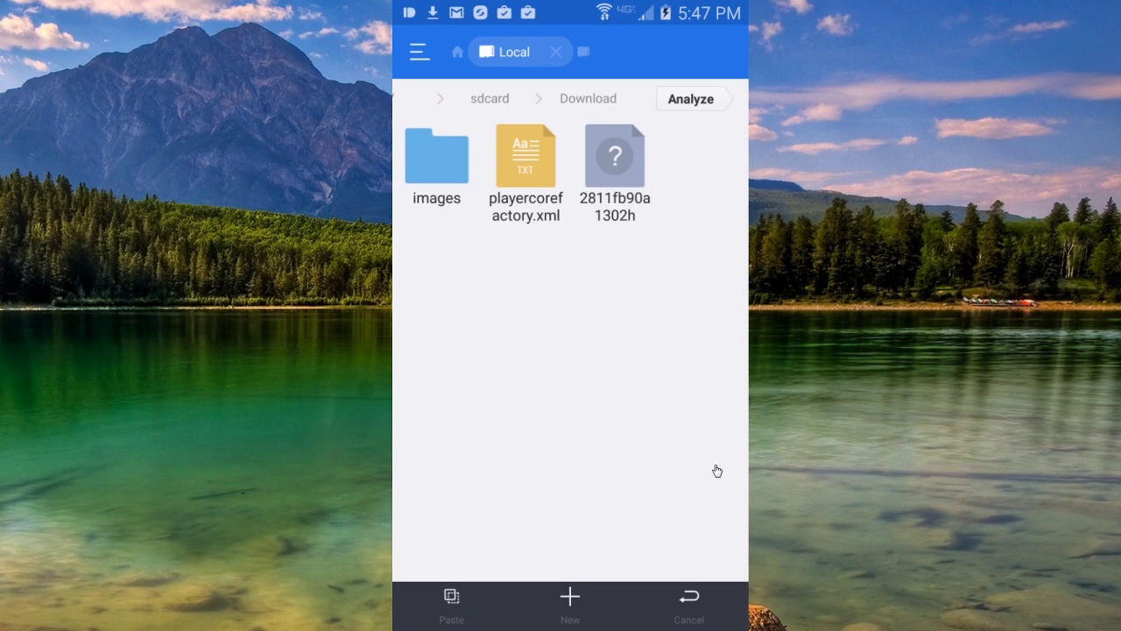
# Navigate from the storage root to Android > data > org.xbmc.kodi.
pyautogui.rightClick(540, 351)
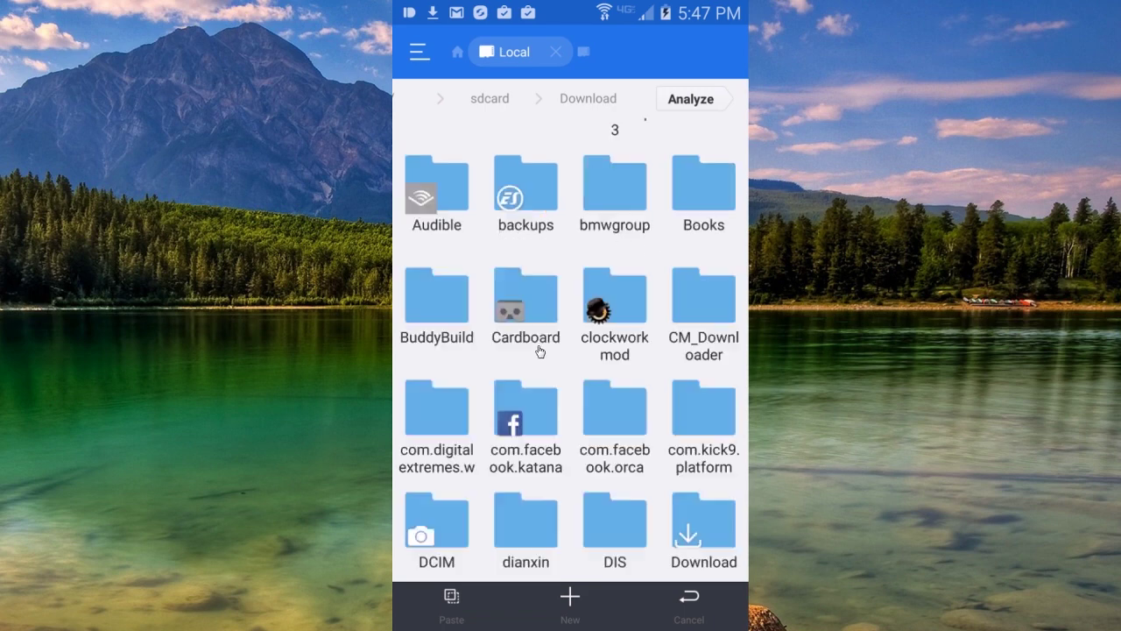
pyautogui.moveTo(690, 237); pyautogui.dragTo(693, 411)
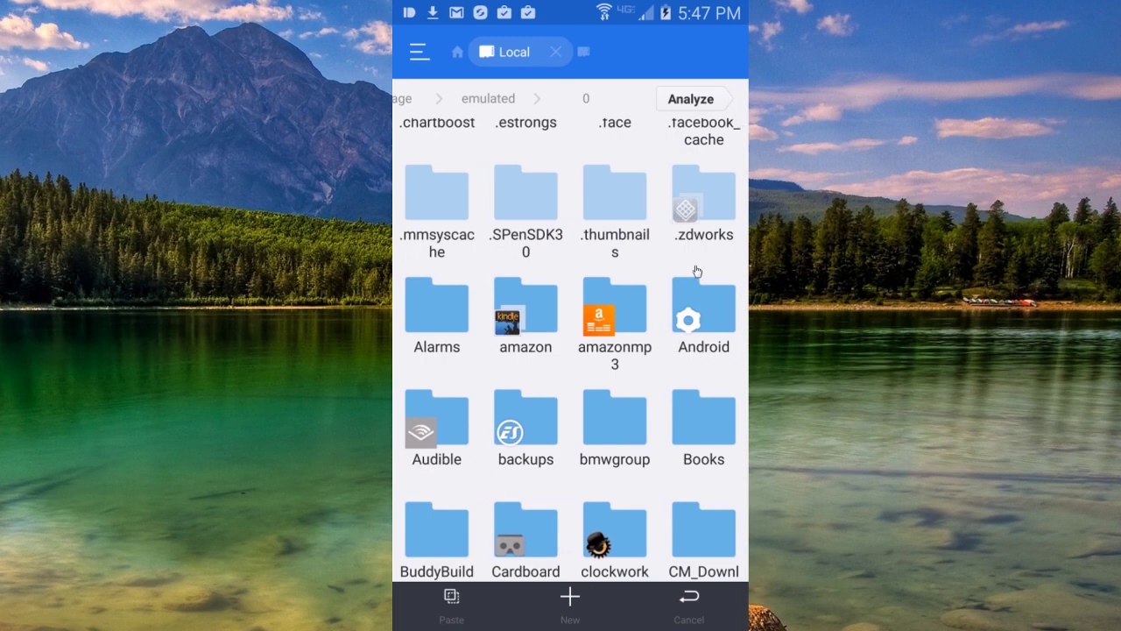
pyautogui.click(718, 325)
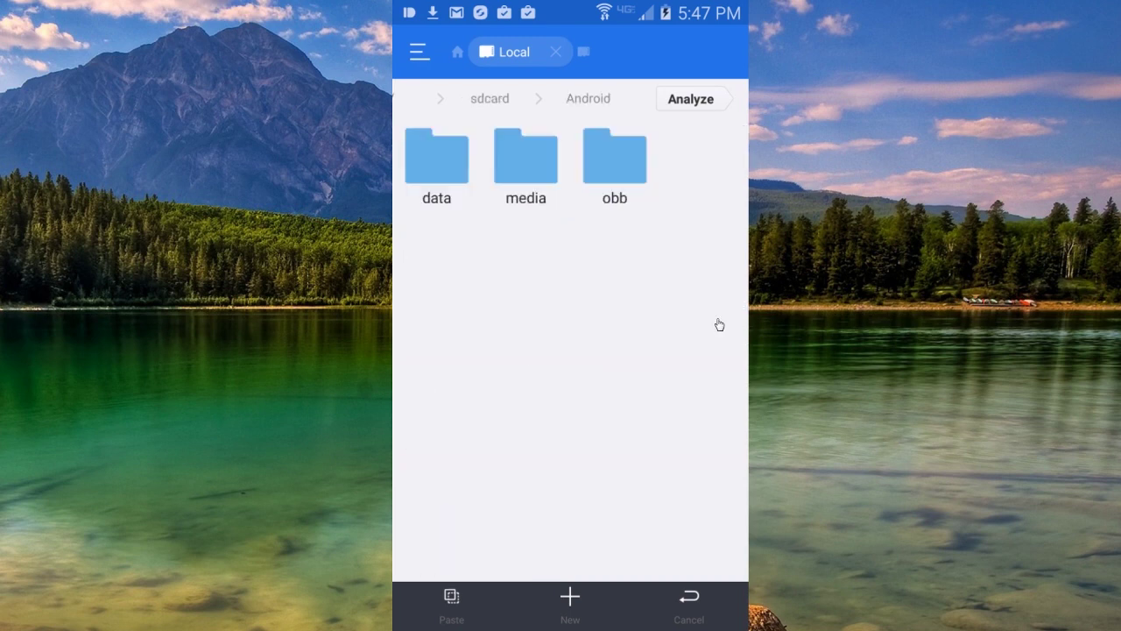
pyautogui.click(456, 175)
pyautogui.moveTo(577, 368); pyautogui.dragTo(567, 212)
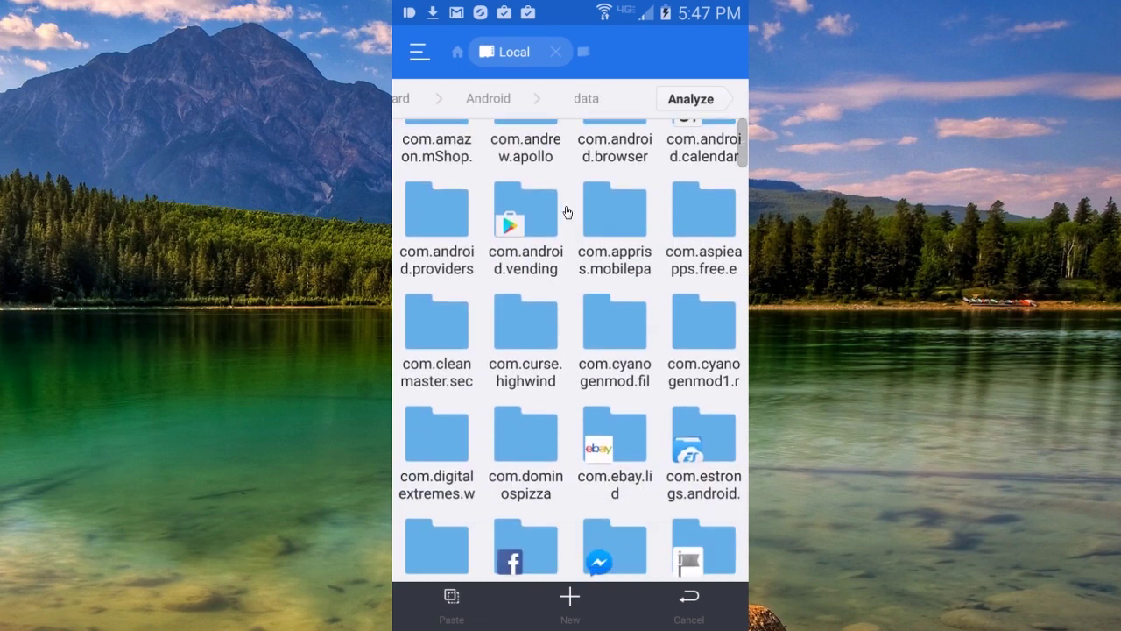
pyautogui.scroll(-10, 568, 213)
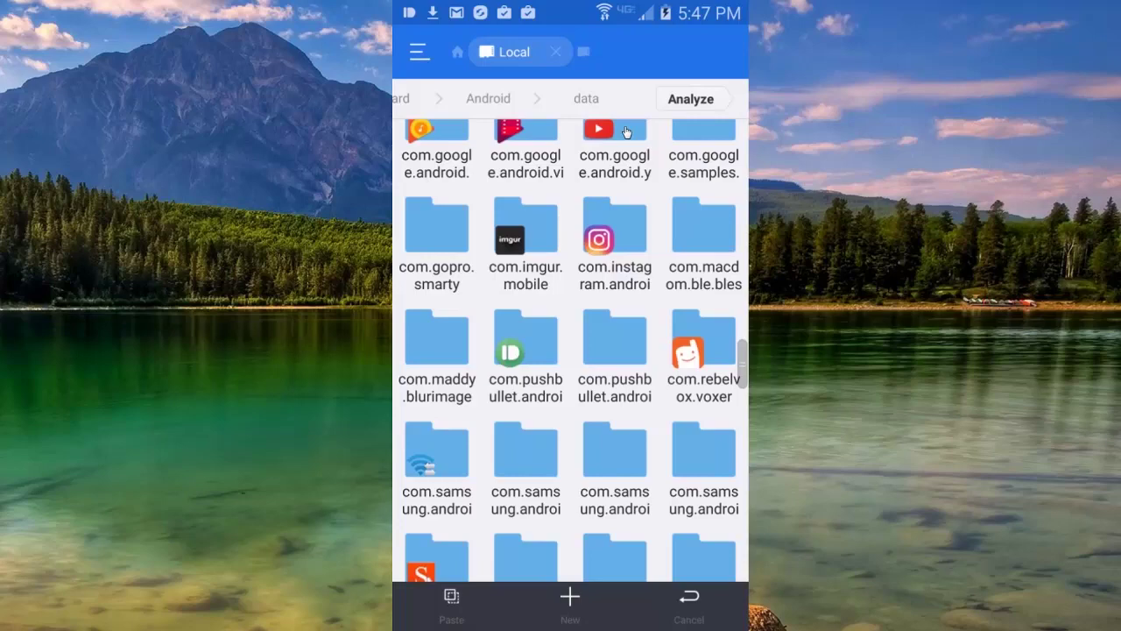
pyautogui.scroll(-10, 626, 132)
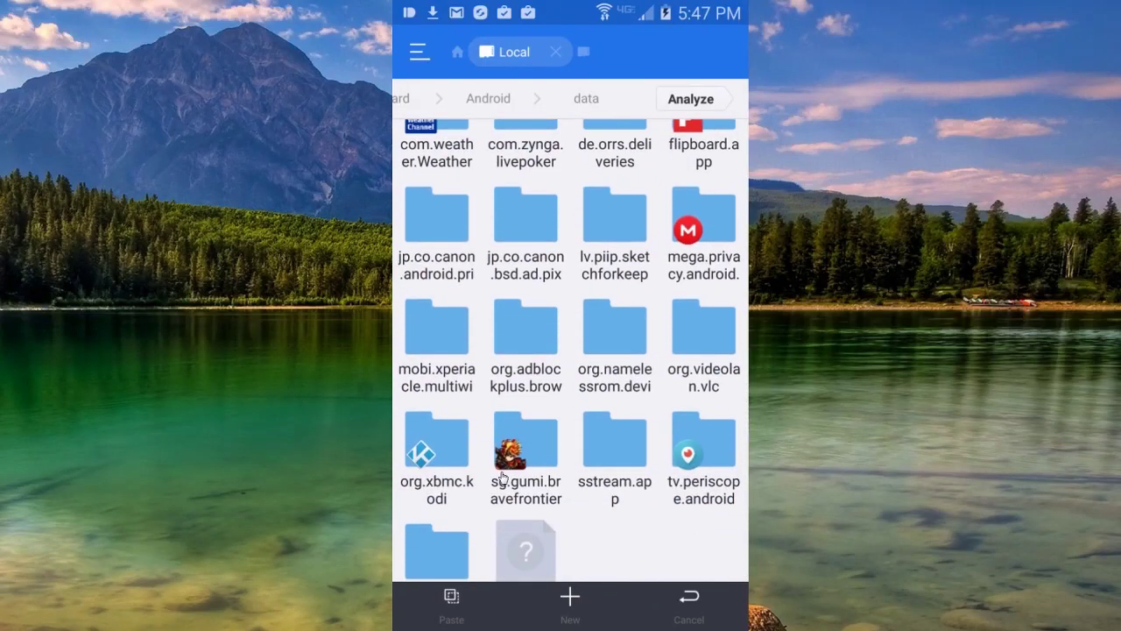
pyautogui.click(443, 459)
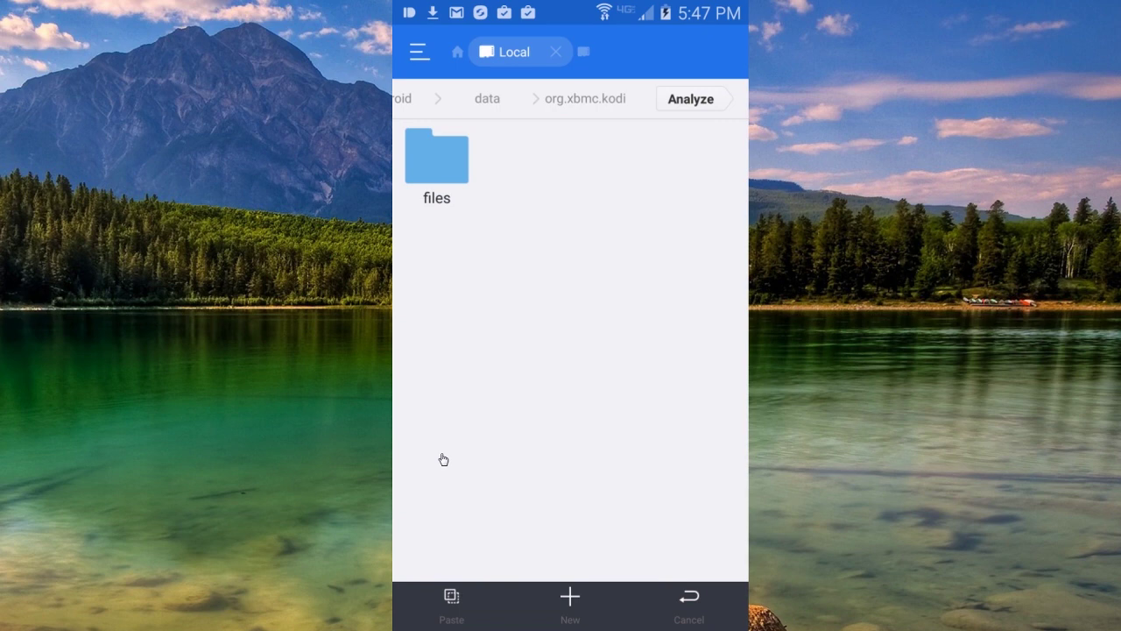
# Paste playercorefactory.xml into files/.kodi/userdata and dismiss the ad with LATER.
pyautogui.click(455, 169)
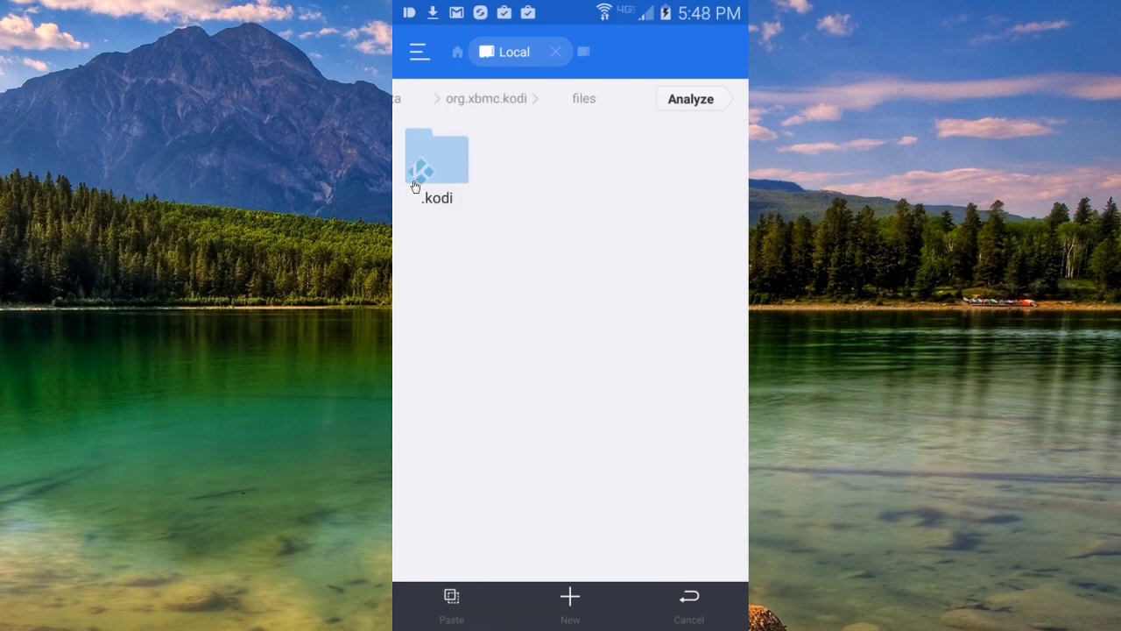
pyautogui.click(443, 174)
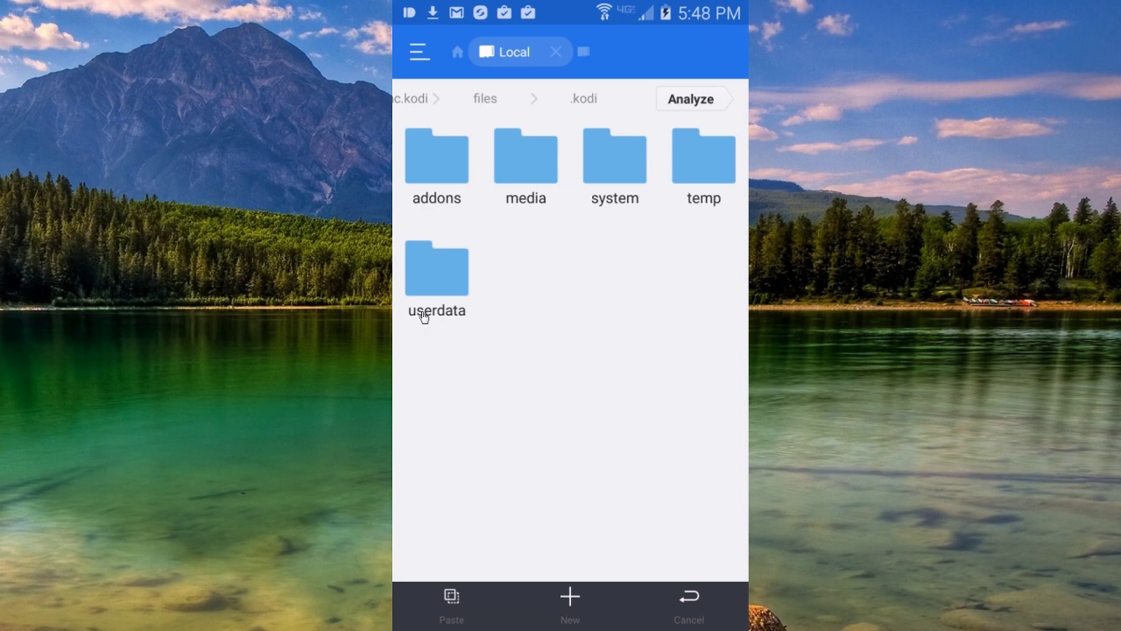
pyautogui.click(445, 278)
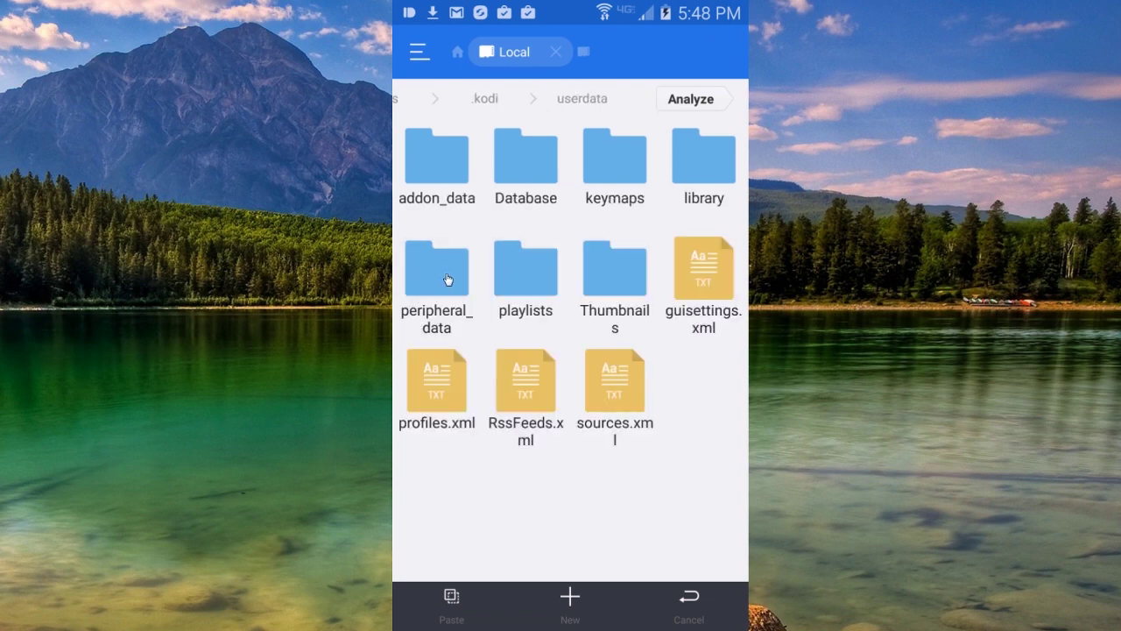
pyautogui.click(451, 601)
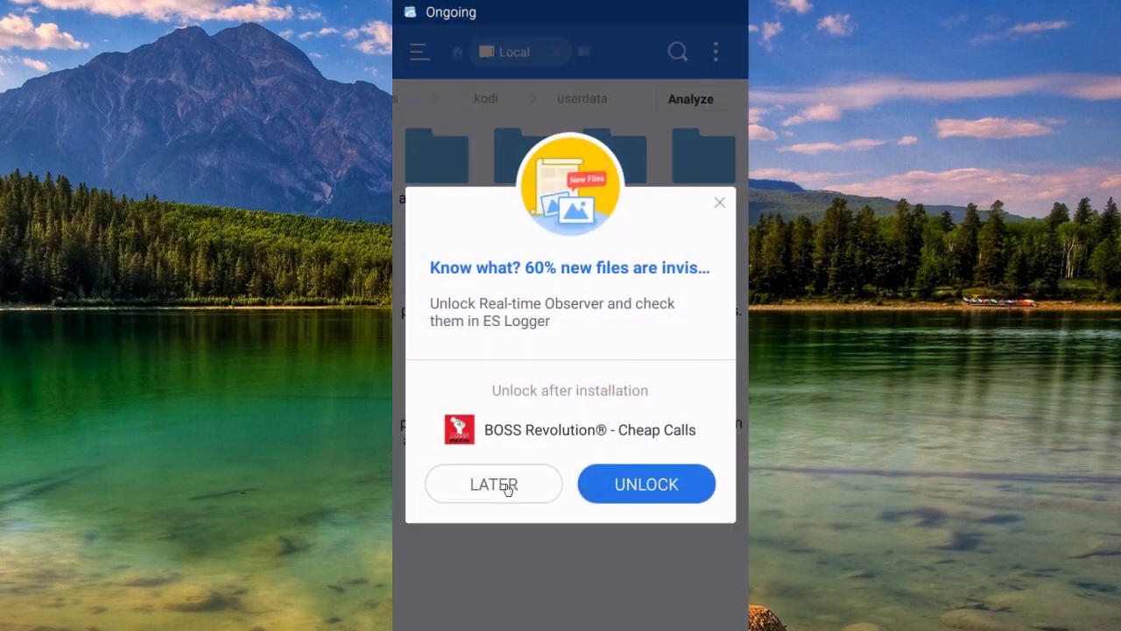
pyautogui.click(507, 483)
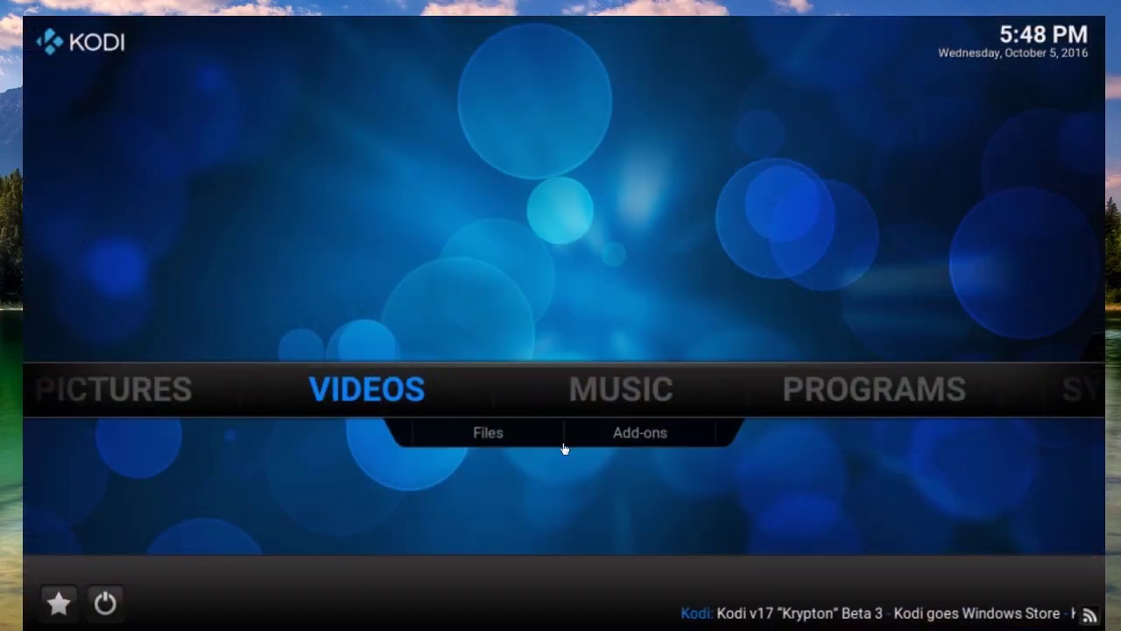
# Play Stranger Things Season 1 episode 1x01 from Exodus's Most Popular TV Shows.
pyautogui.click(633, 444)
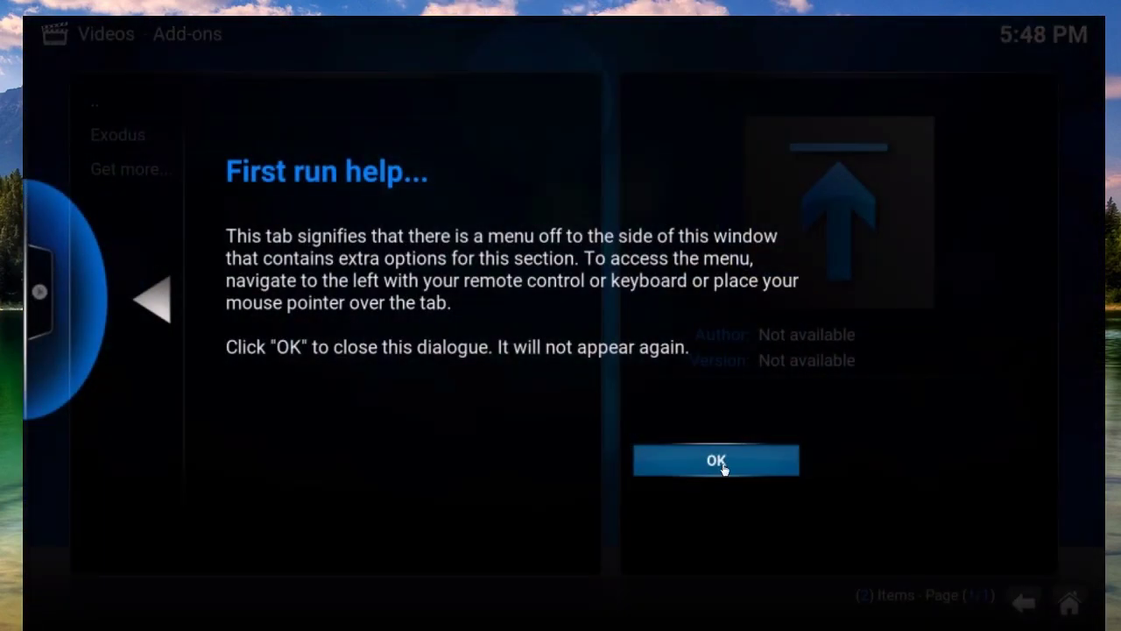
pyautogui.click(723, 471)
pyautogui.click(145, 138)
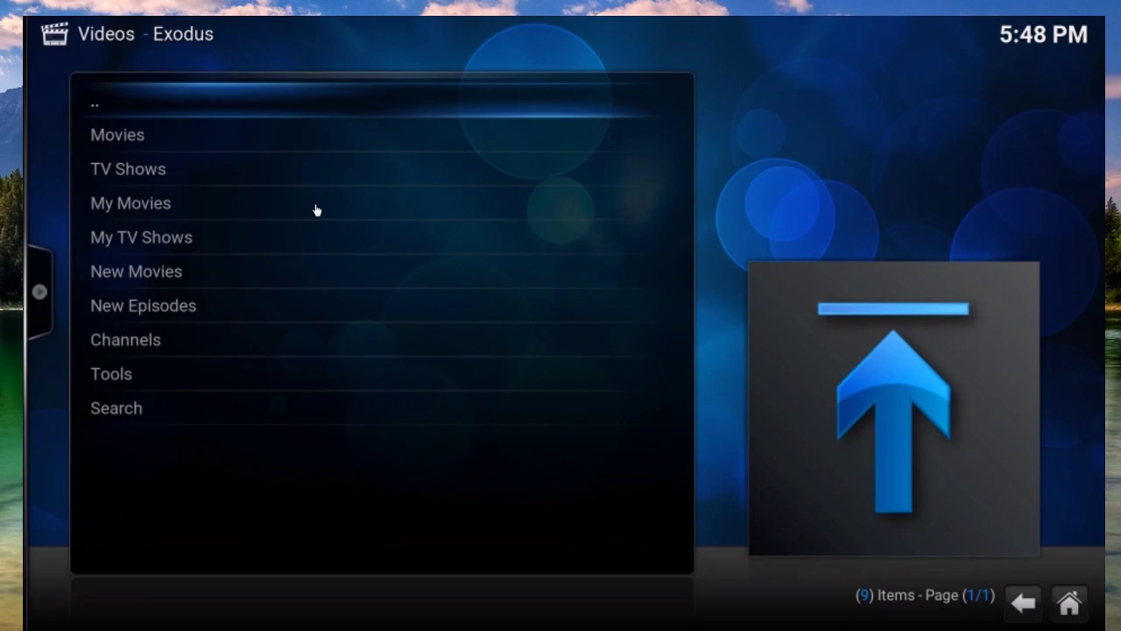
pyautogui.click(145, 169)
pyautogui.click(170, 272)
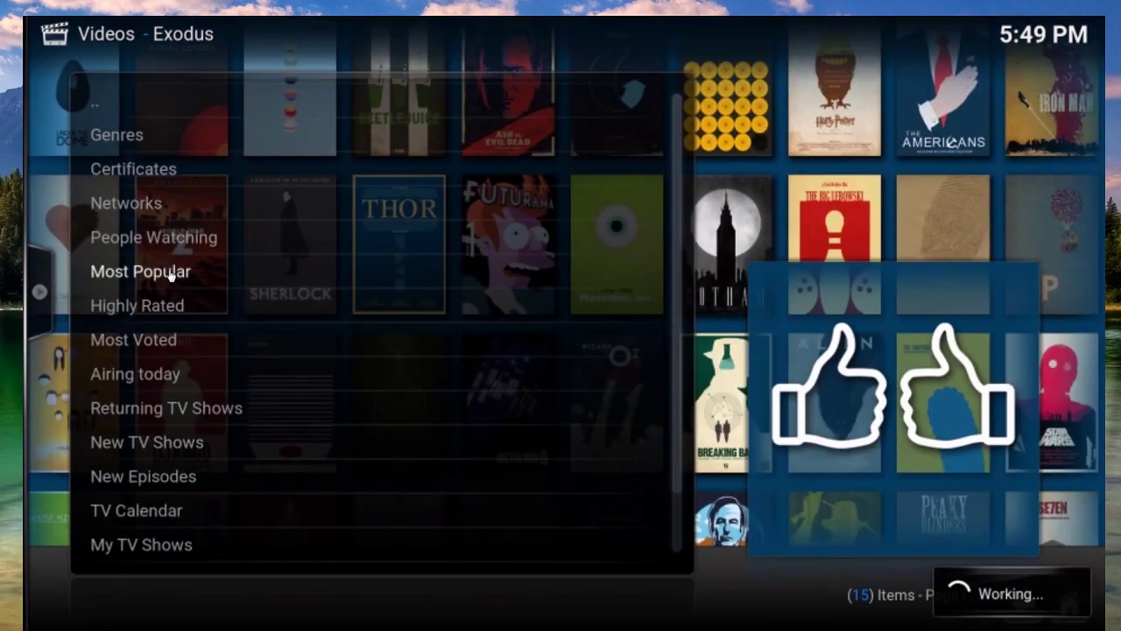
pyautogui.click(519, 229)
pyautogui.click(372, 221)
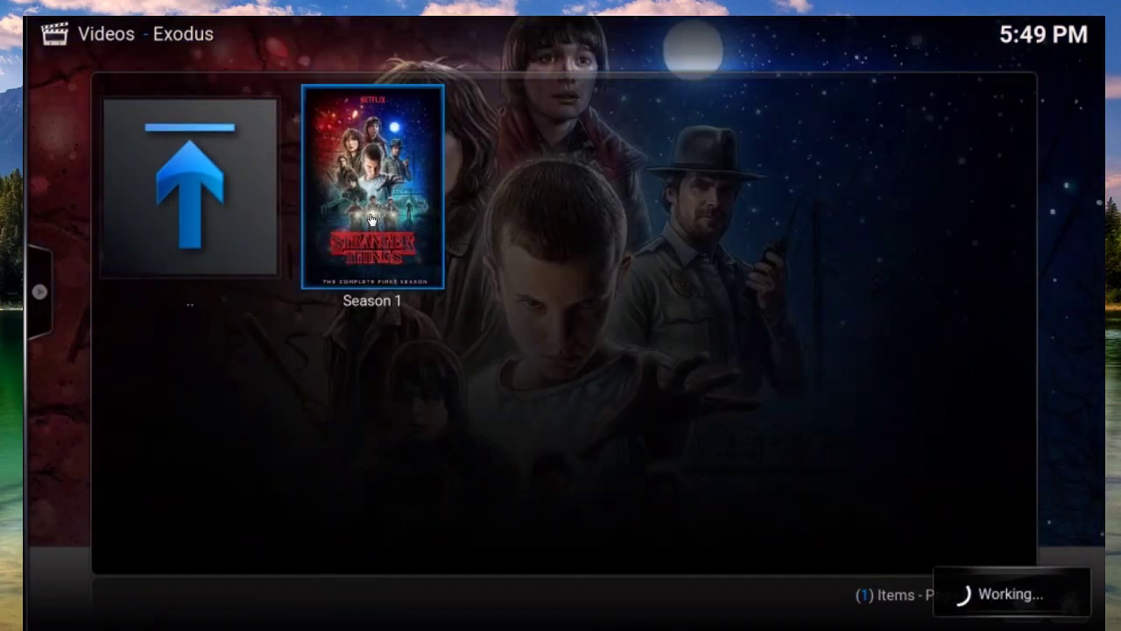
pyautogui.click(292, 136)
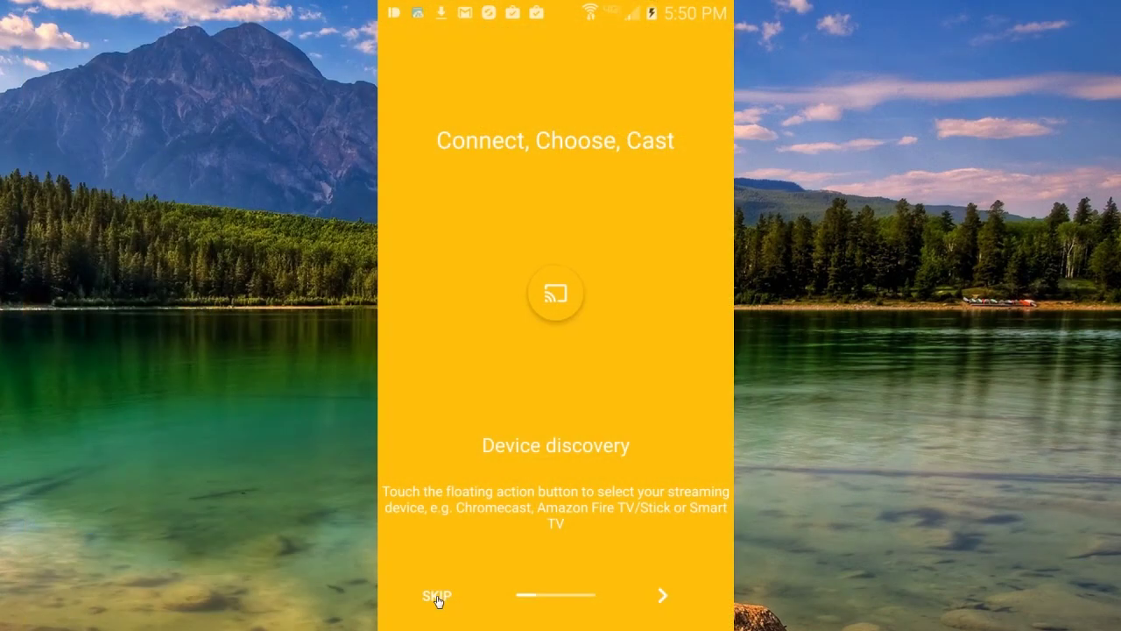
# Skip LocalCast's intro, accept the privacy notice, pick the 42" Vizio Chromecast and play the stream.
pyautogui.click(438, 597)
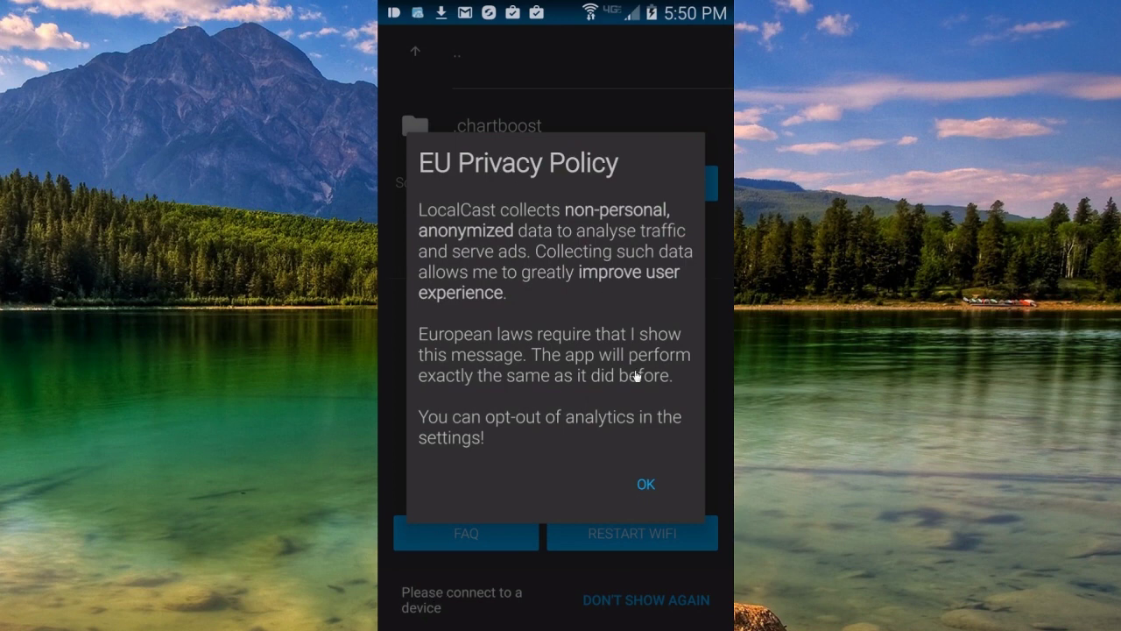
pyautogui.click(646, 485)
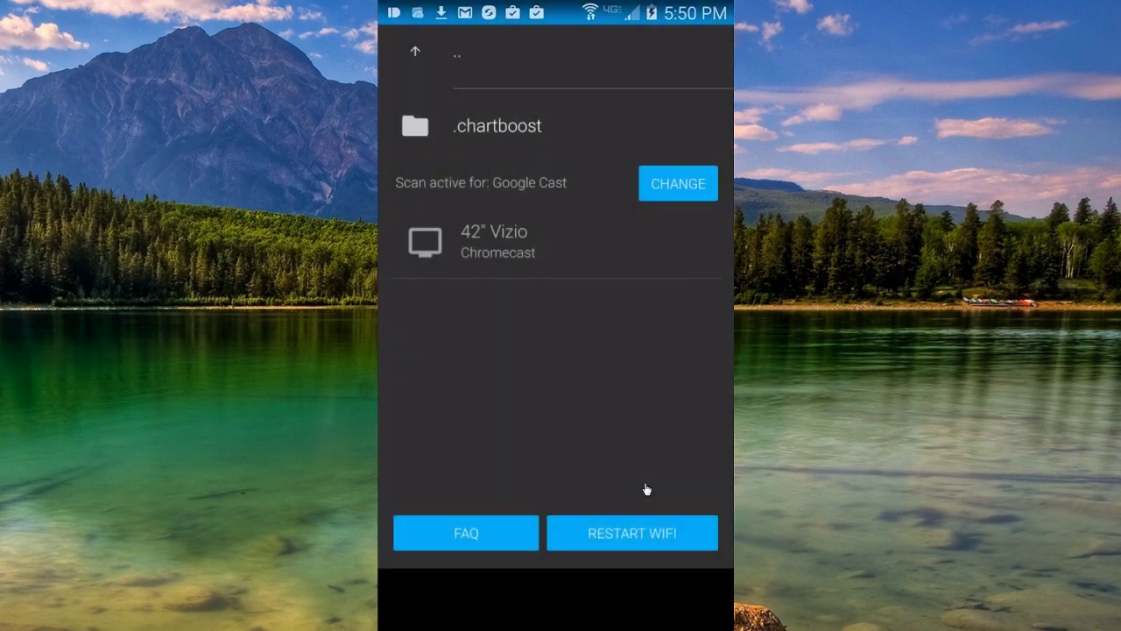
pyautogui.click(493, 242)
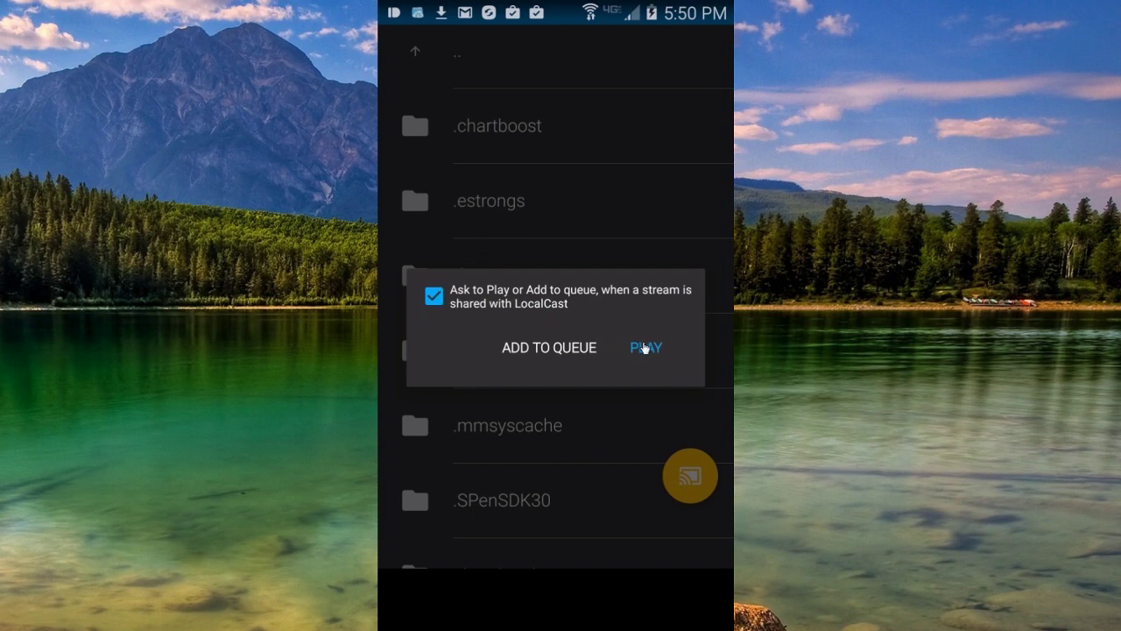
pyautogui.click(643, 349)
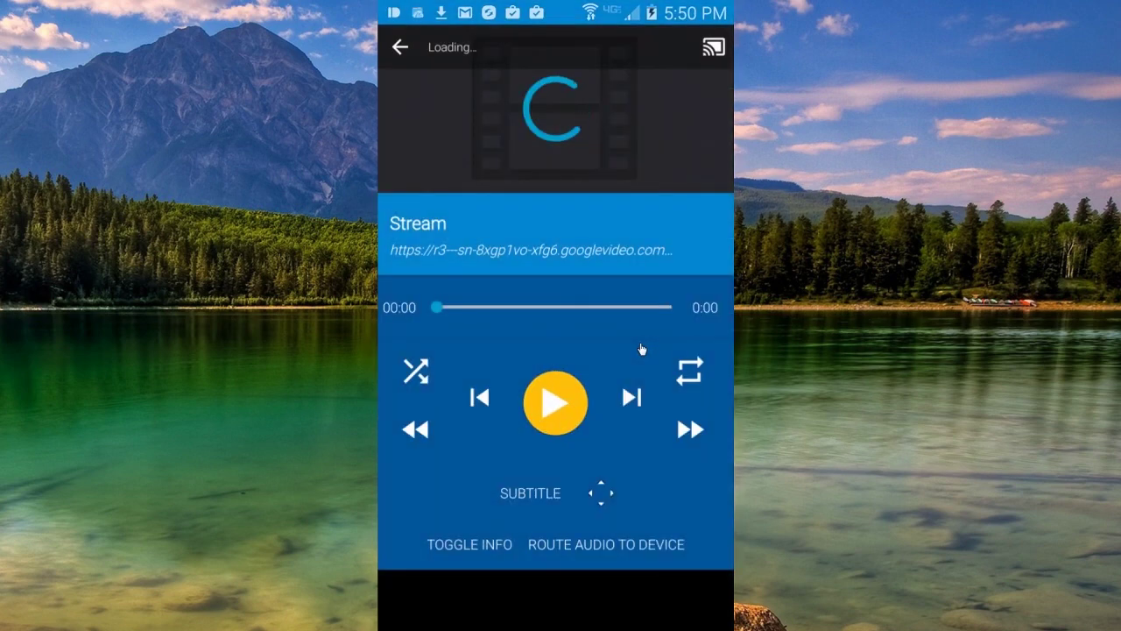